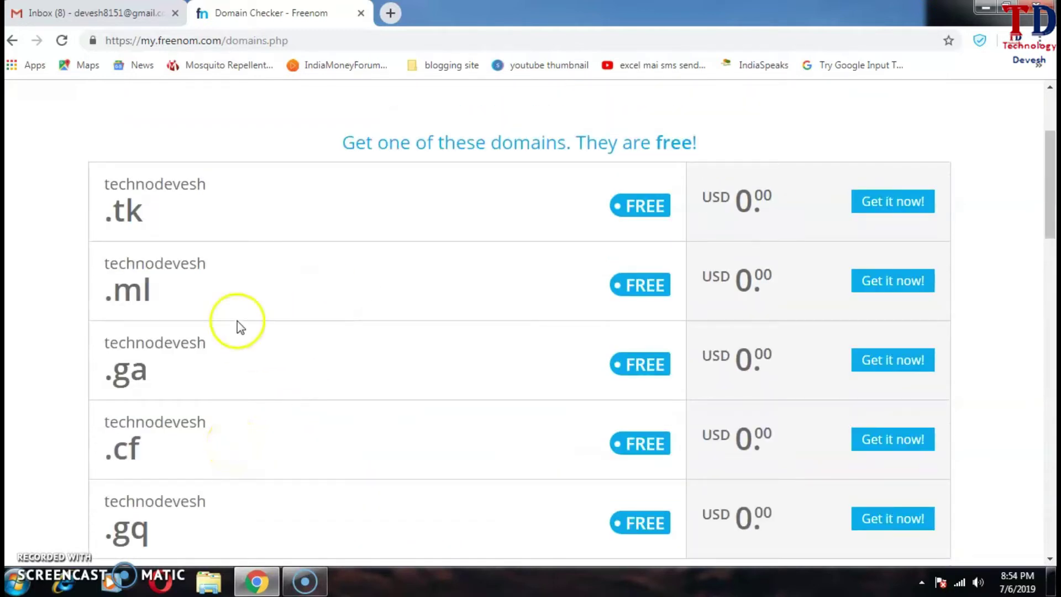
Step: Add the free technodevesh.ml domain to the cart and proceed to checkout
{"action": "left_click_drag", "start_coordinate": [88, 262], "coordinate": [175, 273]}
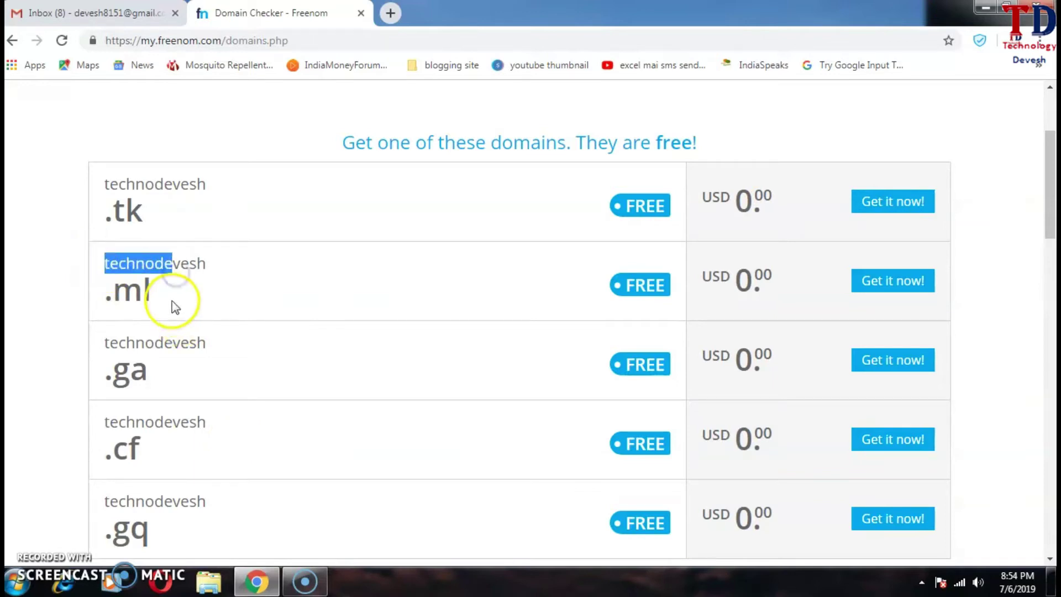
{"action": "left_click", "coordinate": [114, 263]}
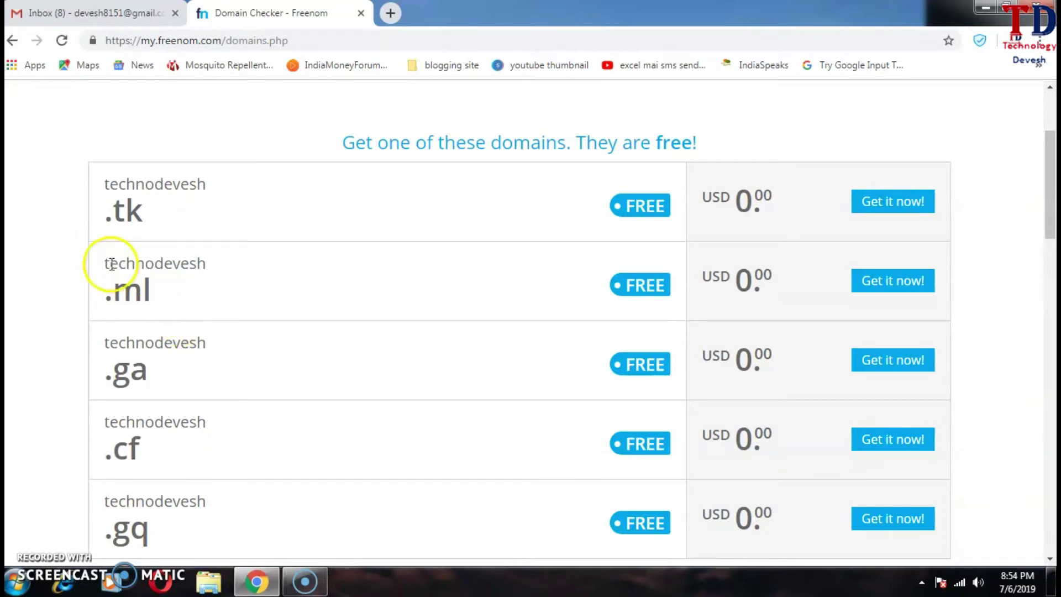
{"action": "left_click", "coordinate": [909, 282]}
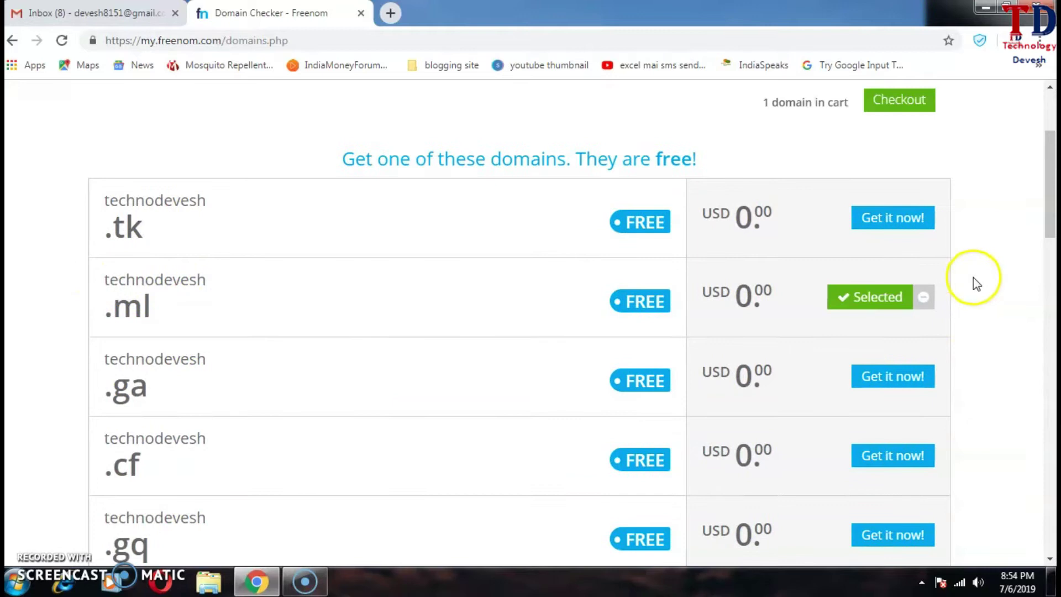
{"action": "left_click_drag", "start_coordinate": [1042, 217], "coordinate": [1042, 187]}
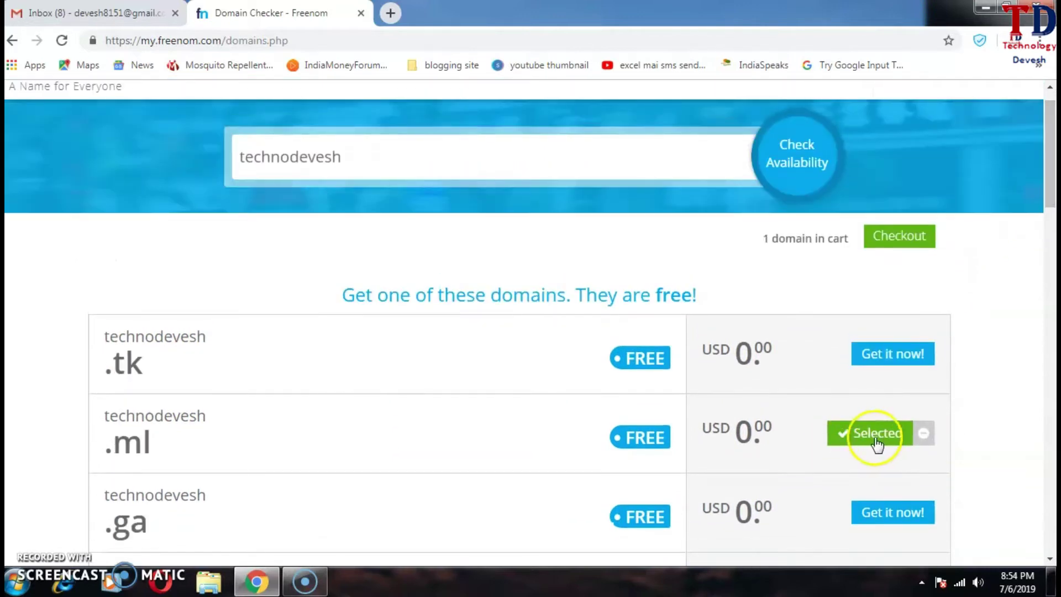
{"action": "left_click", "coordinate": [901, 237]}
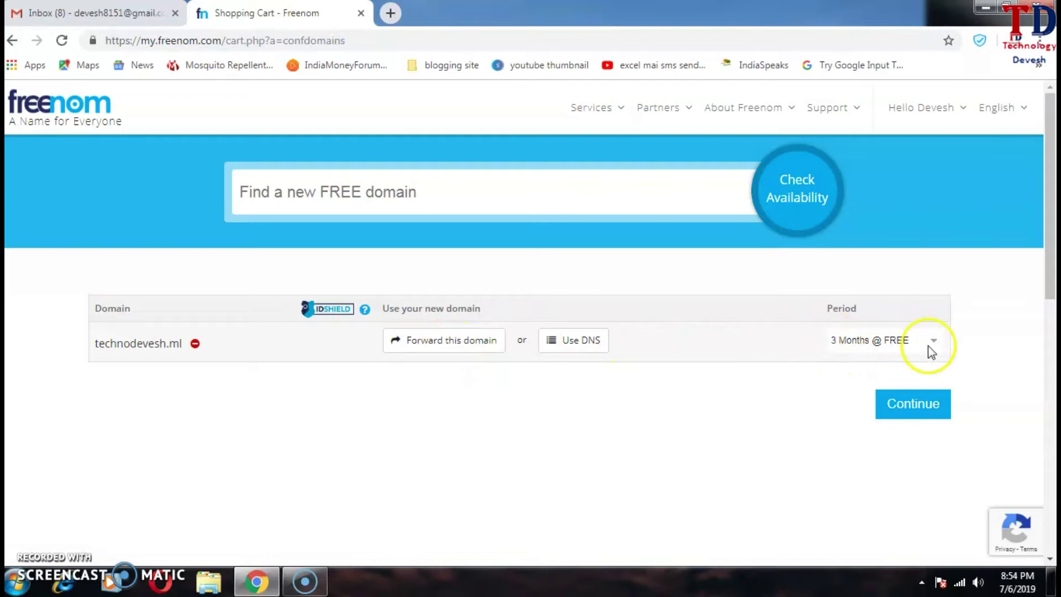
Step: Set the technodevesh.ml registration period to 12 Months @ FREE and choose to use your own DNS
{"action": "left_click", "coordinate": [911, 348]}
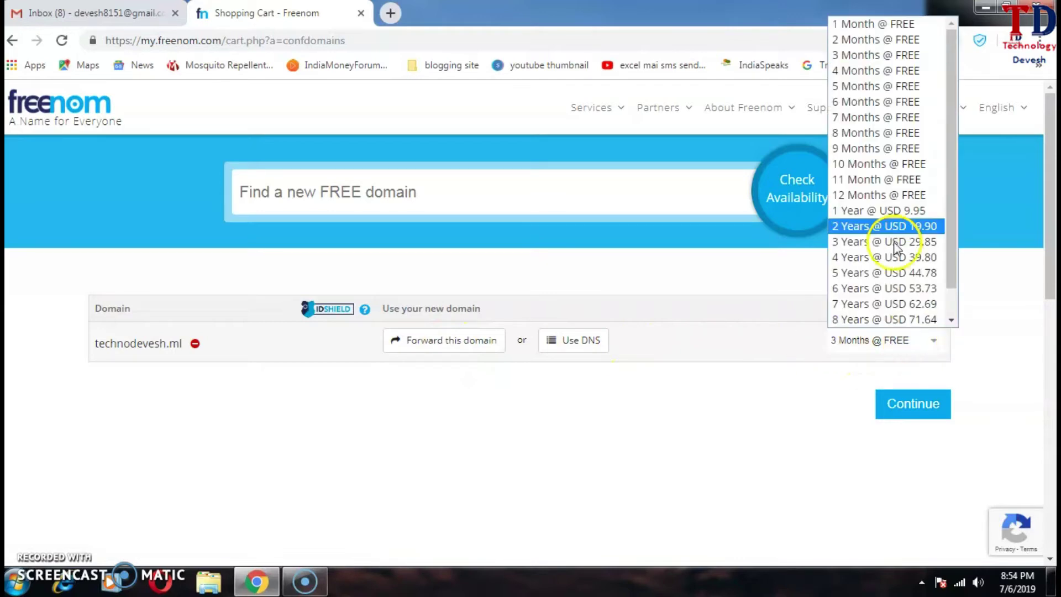
{"action": "left_click", "coordinate": [873, 195]}
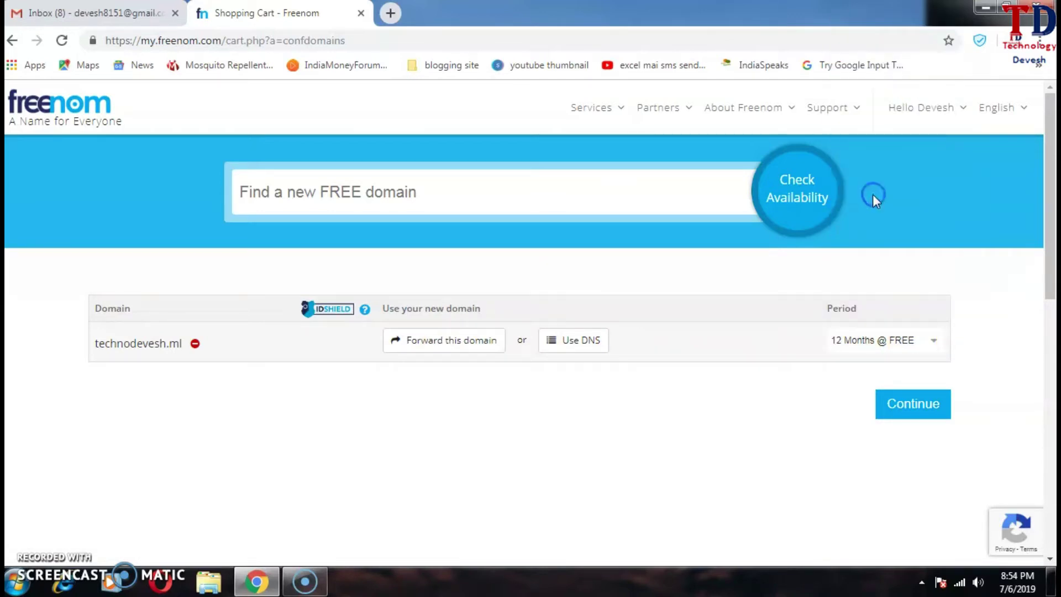
{"action": "left_click", "coordinate": [575, 346]}
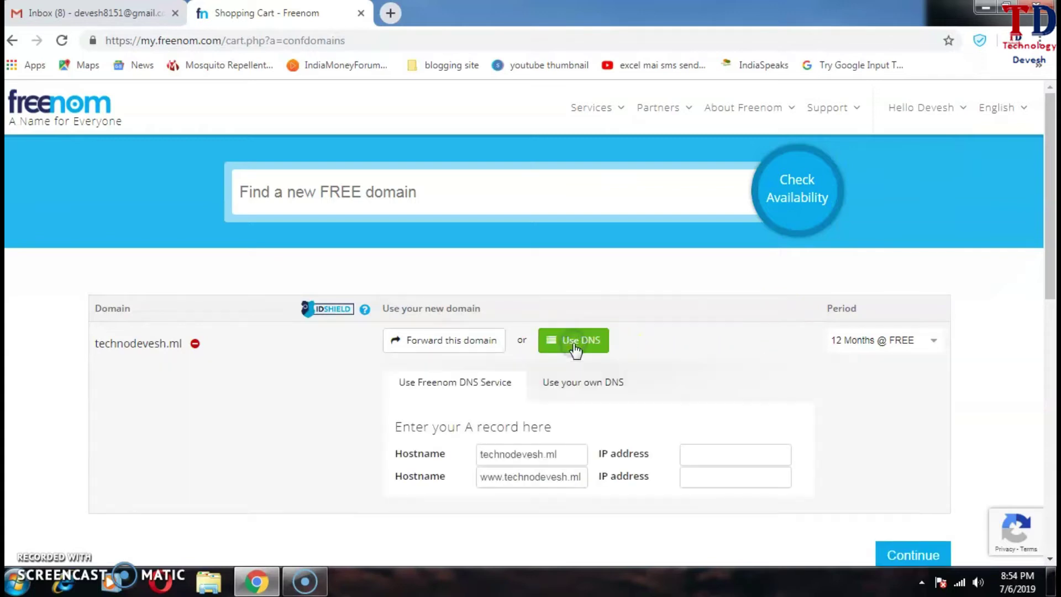
{"action": "left_click_drag", "start_coordinate": [1042, 284], "coordinate": [1042, 340]}
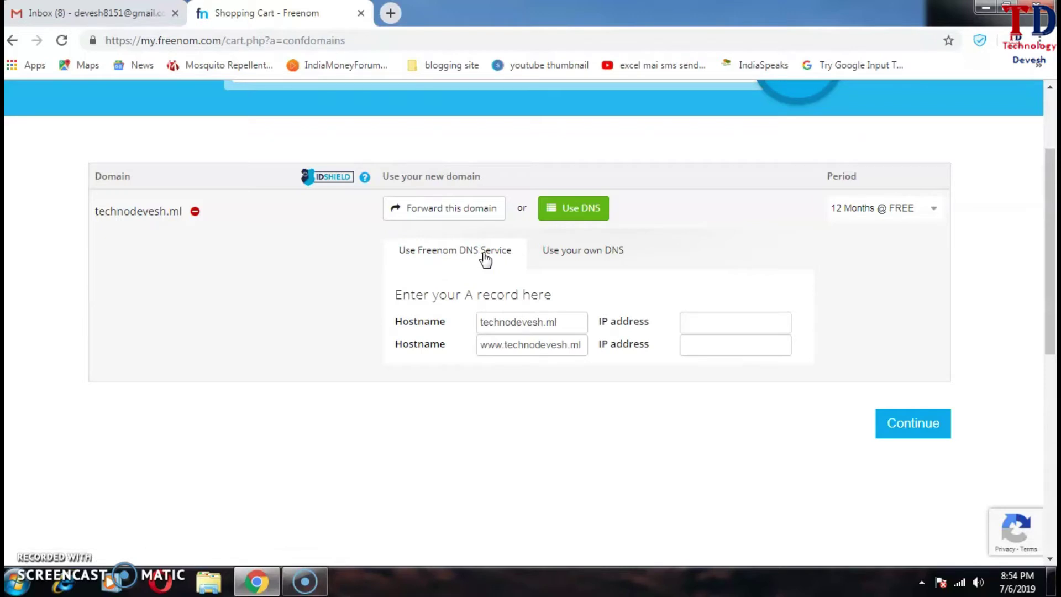
{"action": "left_click", "coordinate": [581, 256]}
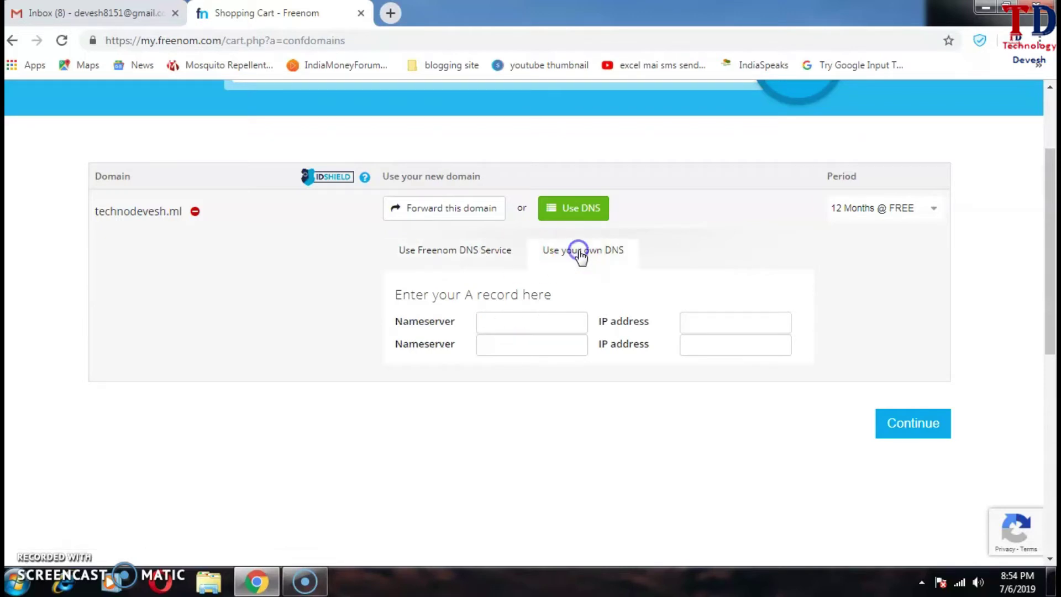
Step: Enter ns1.byet.org and ns2.byet.org as the domain's two nameservers, leaving the IP addresses blank
{"action": "left_click", "coordinate": [538, 320]}
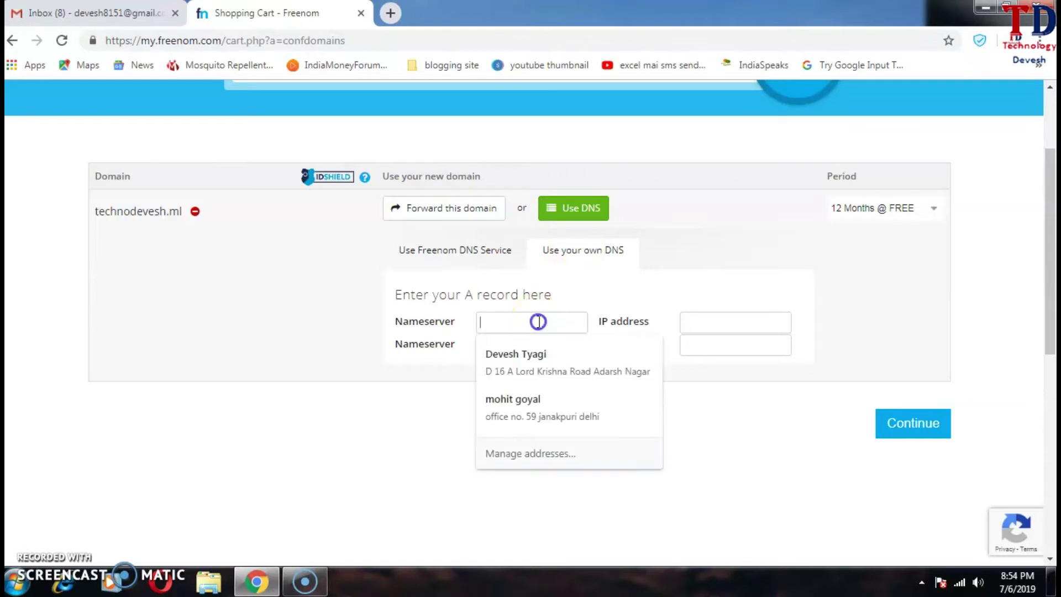
{"action": "left_click", "coordinate": [393, 399]}
{"action": "left_click", "coordinate": [518, 325]}
{"action": "type", "text": "ns1.byet.o"}
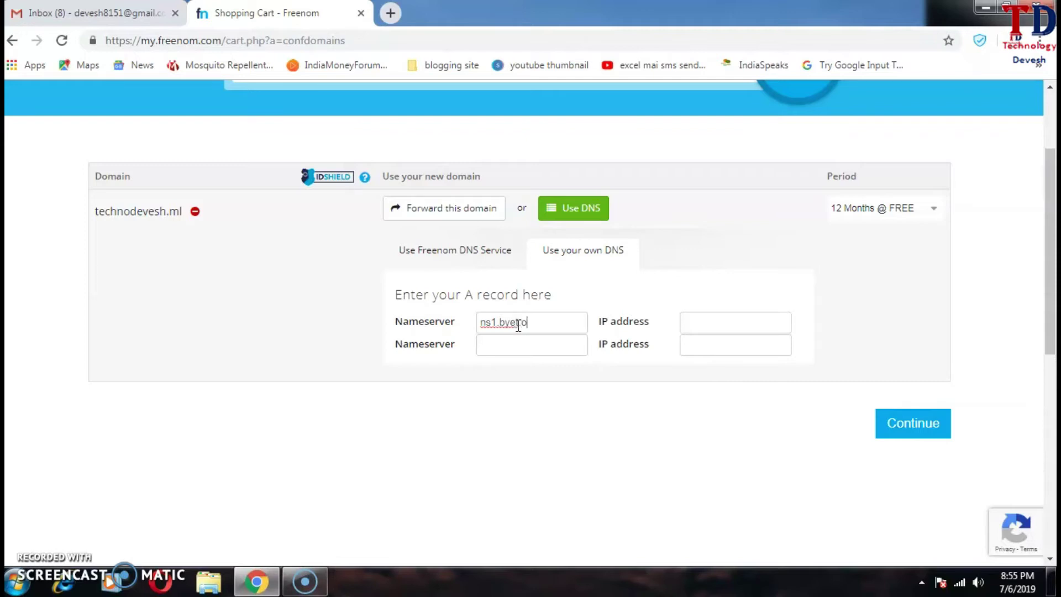
{"action": "left_click_drag", "start_coordinate": [562, 322], "coordinate": [349, 338]}
{"action": "key", "text": "ctrl+c"}
{"action": "left_click", "coordinate": [545, 347]}
{"action": "key", "text": "ctrl+v"}
{"action": "left_click", "coordinate": [491, 345]}
{"action": "key", "text": "BackSpace"}
{"action": "left_click", "coordinate": [692, 330]}
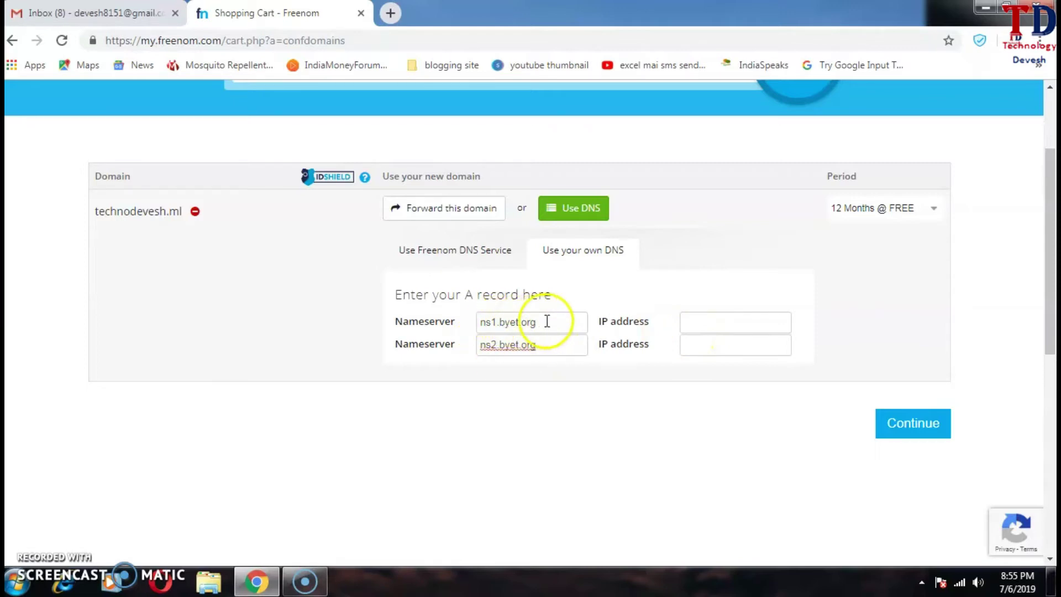
{"action": "left_click", "coordinate": [546, 345]}
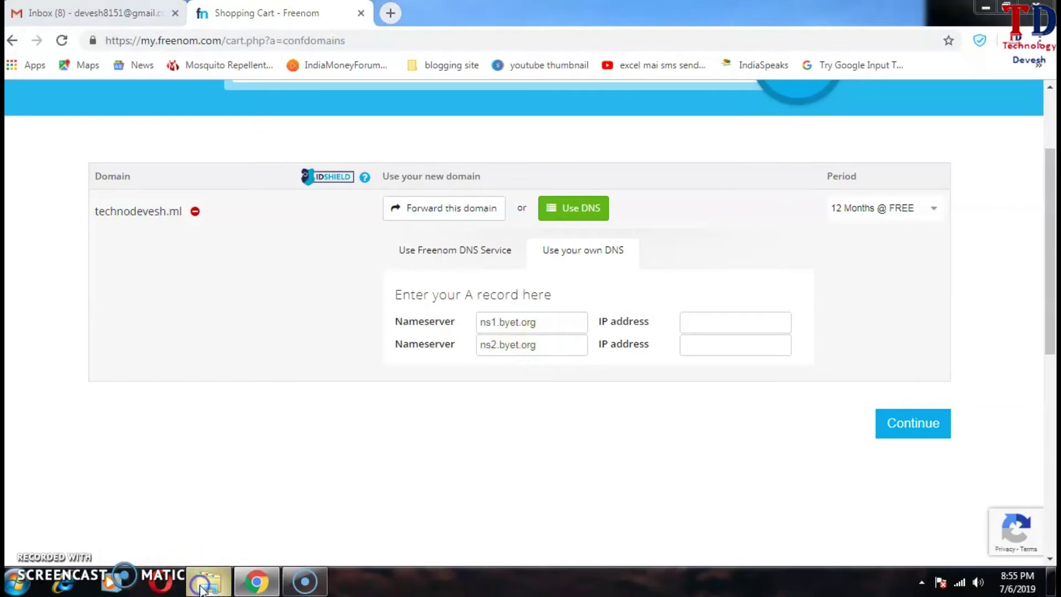
Step: Open the dfs text file from the Desktop folder and compare its nameservers with those entered in the cart
{"action": "left_click", "coordinate": [209, 581]}
{"action": "left_click", "coordinate": [47, 100]}
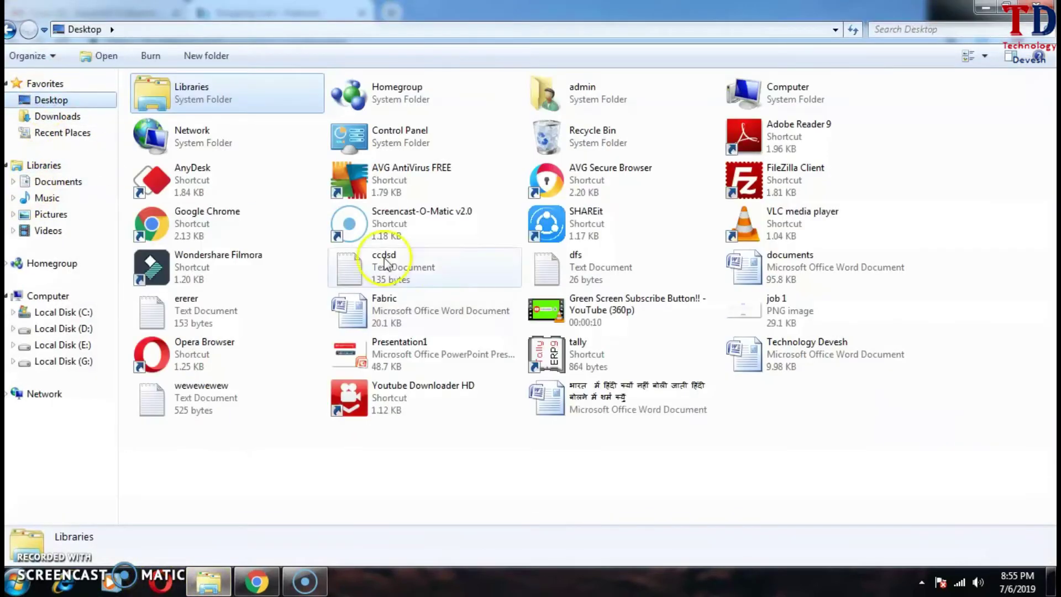
{"action": "left_click", "coordinate": [569, 271]}
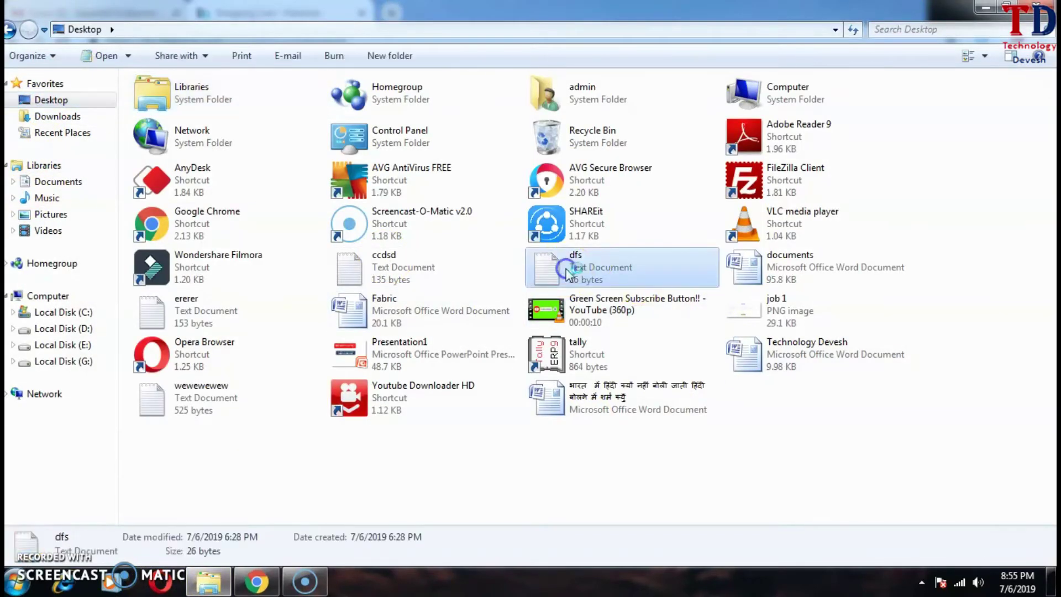
{"action": "double_click", "coordinate": [566, 269]}
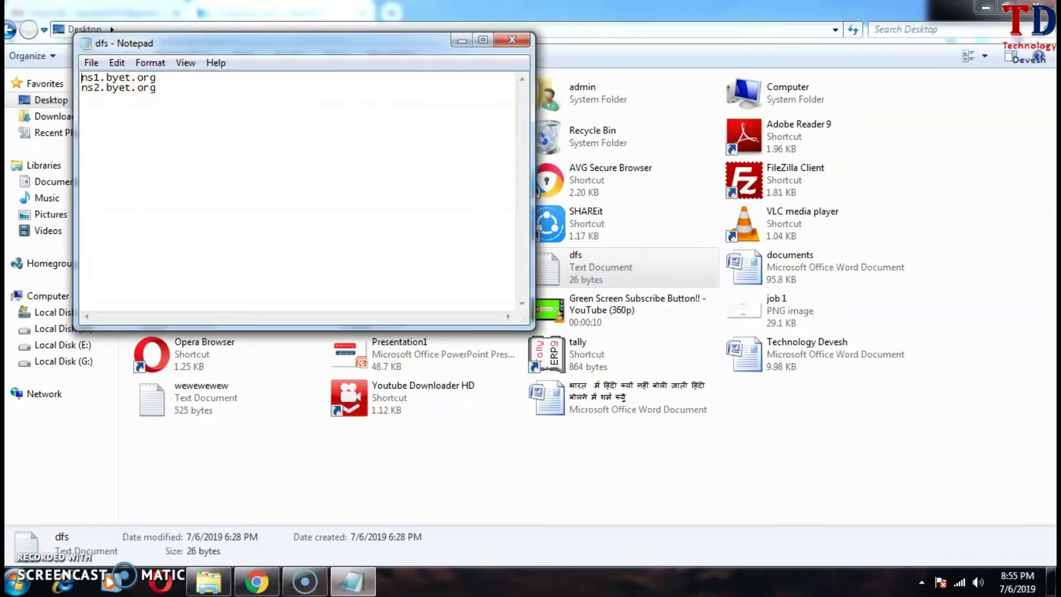
{"action": "left_click", "coordinate": [986, 7]}
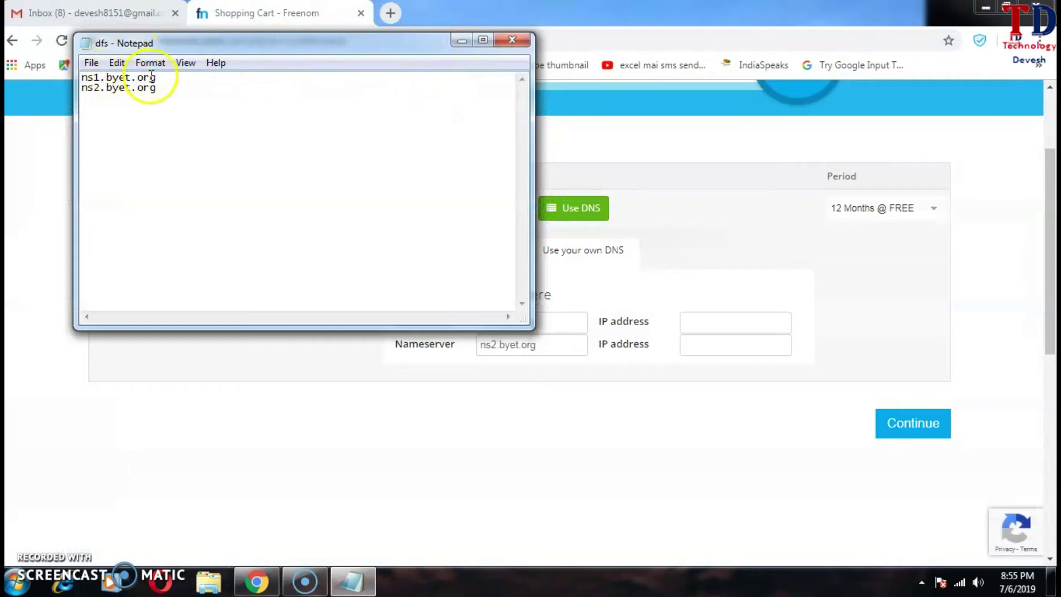
{"action": "left_click_drag", "start_coordinate": [375, 38], "coordinate": [370, 14]}
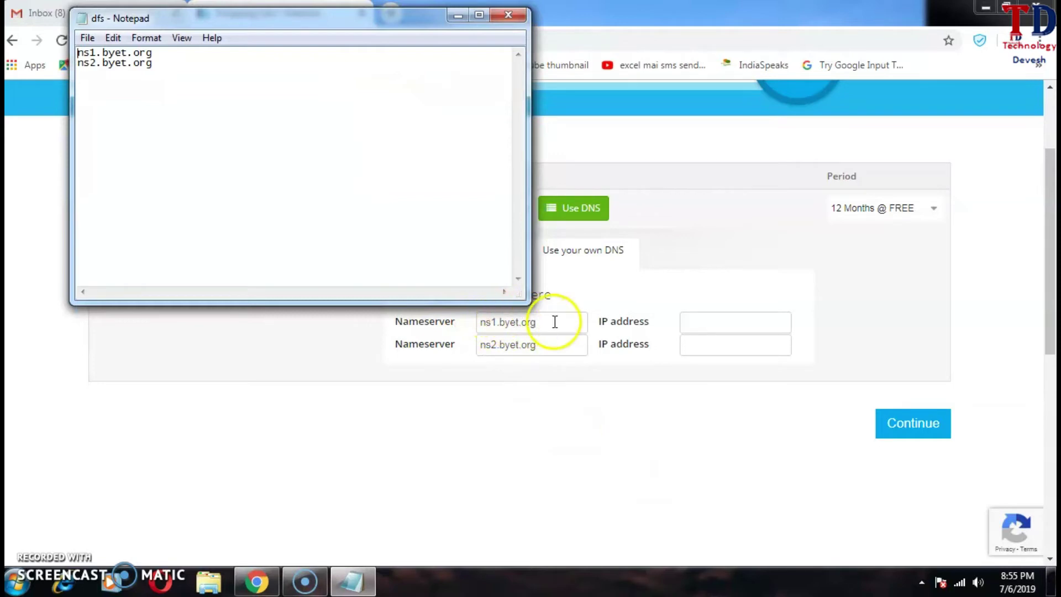
{"action": "left_click", "coordinate": [458, 15]}
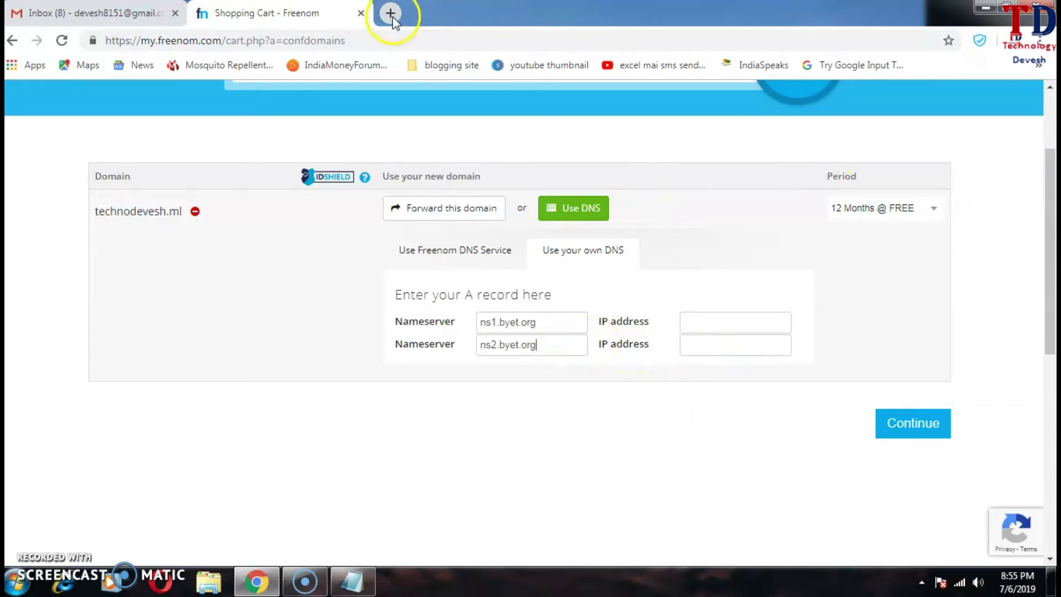
Step: Continue to the order review, agree to the Terms & Conditions and complete the technodevesh.ml order
{"action": "left_click", "coordinate": [922, 430]}
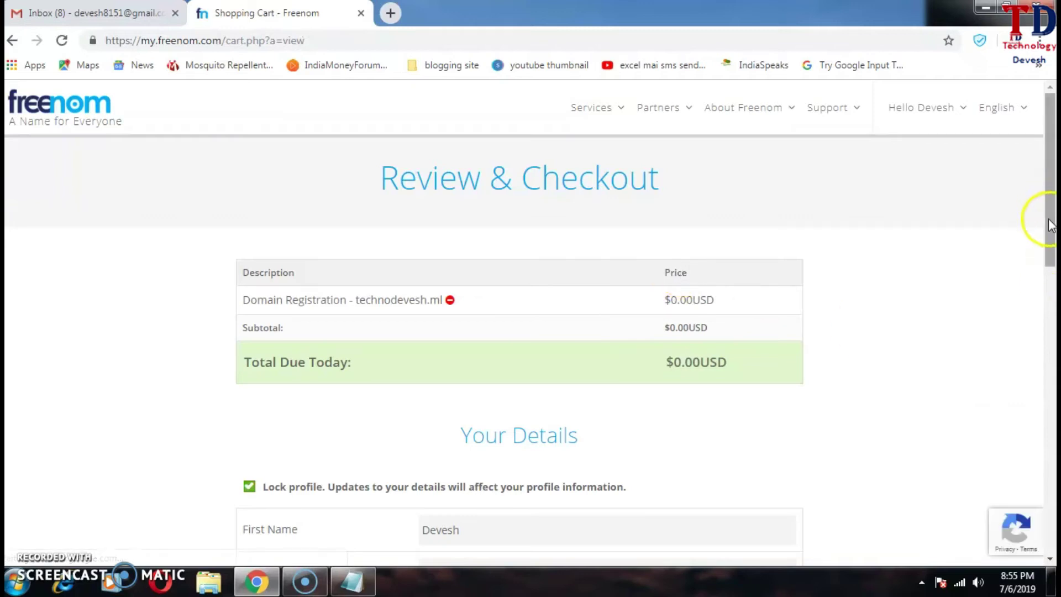
{"action": "left_click_drag", "start_coordinate": [1050, 224], "coordinate": [1050, 235]}
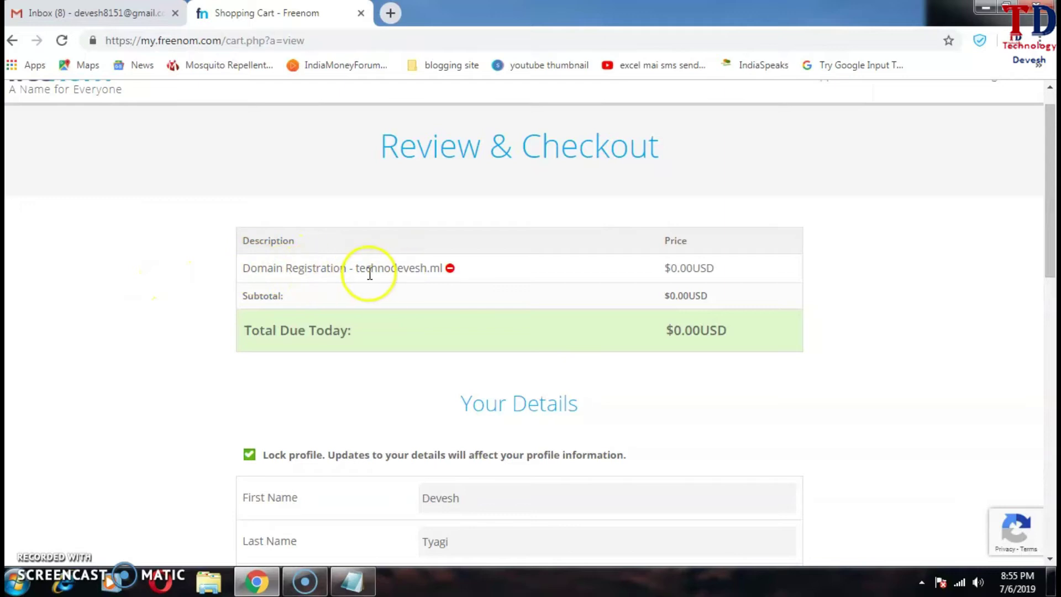
{"action": "left_click_drag", "start_coordinate": [678, 268], "coordinate": [698, 292]}
{"action": "left_click", "coordinate": [709, 296]}
{"action": "left_click_drag", "start_coordinate": [1048, 248], "coordinate": [1050, 537]}
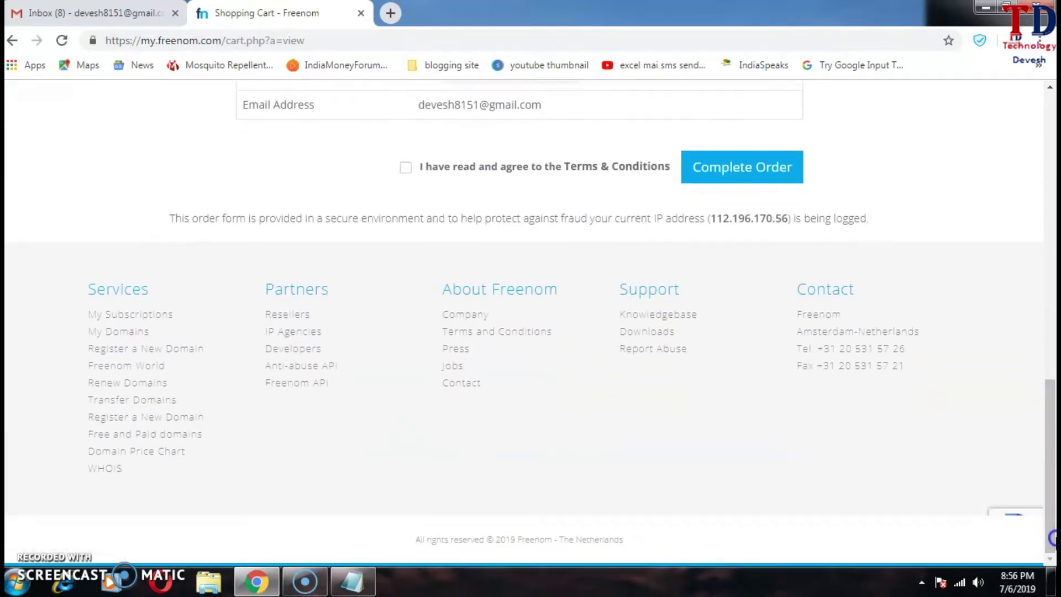
{"action": "left_click", "coordinate": [406, 169]}
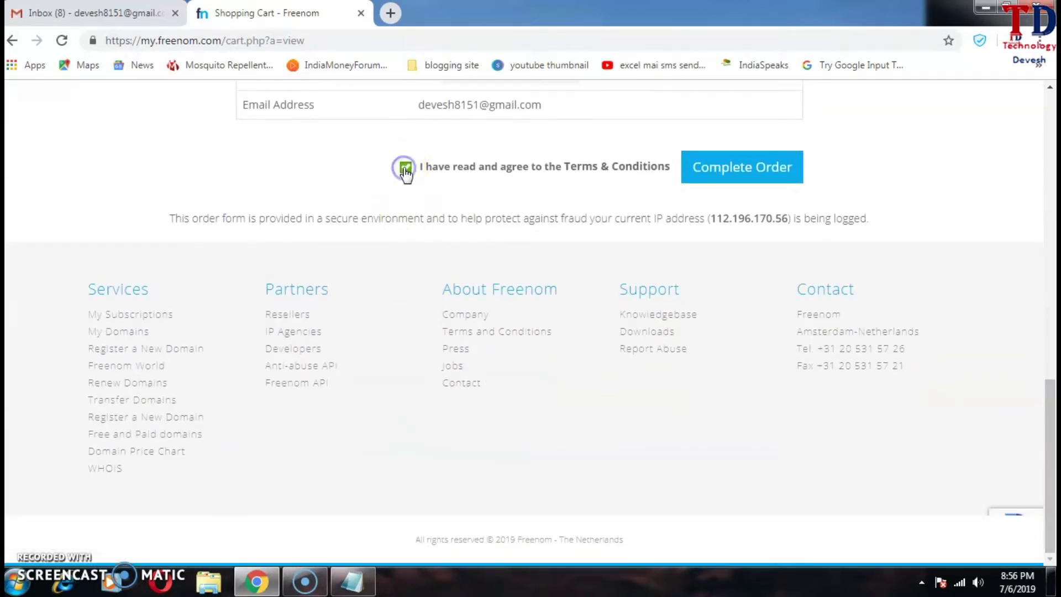
{"action": "left_click", "coordinate": [743, 173]}
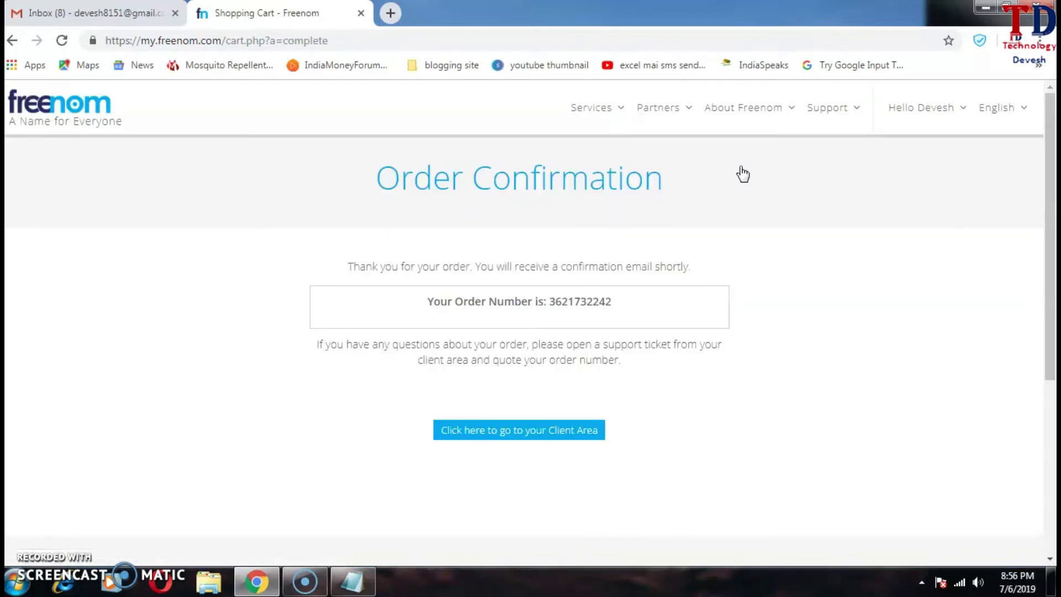
Step: Read the order confirmation and check the Gmail inbox for the confirmation email
{"action": "left_click_drag", "start_coordinate": [349, 267], "coordinate": [688, 267]}
{"action": "left_click", "coordinate": [711, 270]}
{"action": "left_click_drag", "start_coordinate": [428, 302], "coordinate": [665, 303]}
{"action": "left_click", "coordinate": [663, 301]}
{"action": "left_click", "coordinate": [100, 13]}
{"action": "left_click", "coordinate": [394, 145]}
{"action": "left_click", "coordinate": [277, 12]}
Step: Go to the client area's My Domains list and check technodevesh.ml's registration date, expiry date and type
{"action": "left_click", "coordinate": [513, 436]}
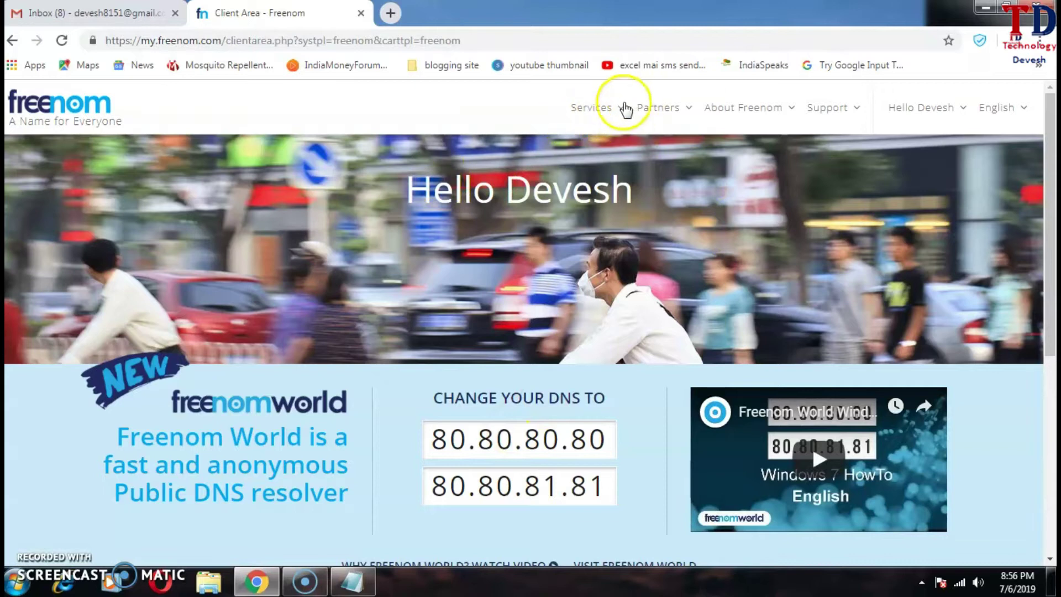
{"action": "left_click", "coordinate": [618, 108]}
{"action": "left_click", "coordinate": [610, 193]}
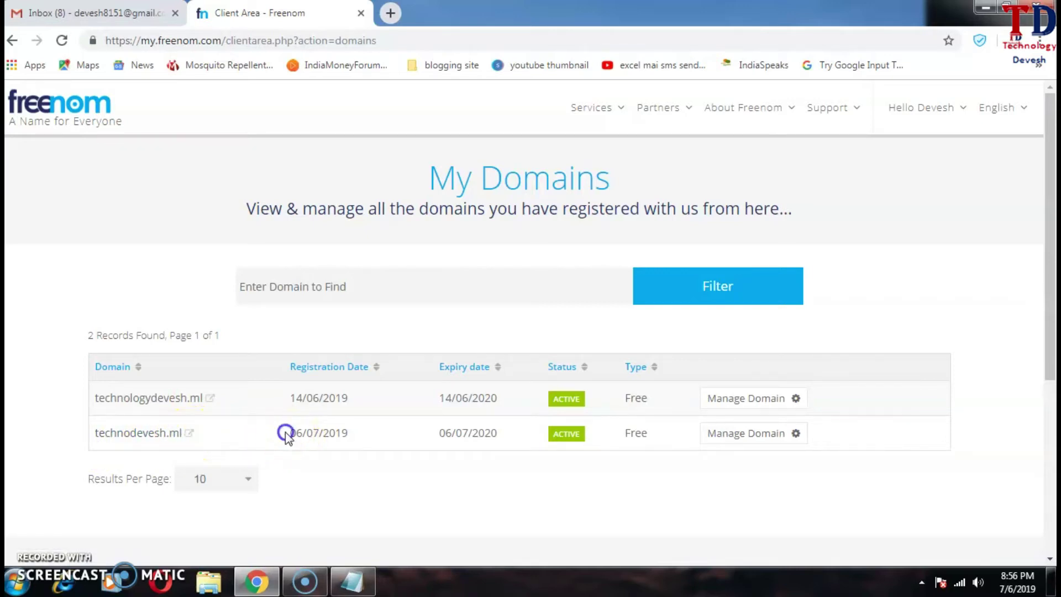
{"action": "left_click_drag", "start_coordinate": [286, 434], "coordinate": [355, 435]}
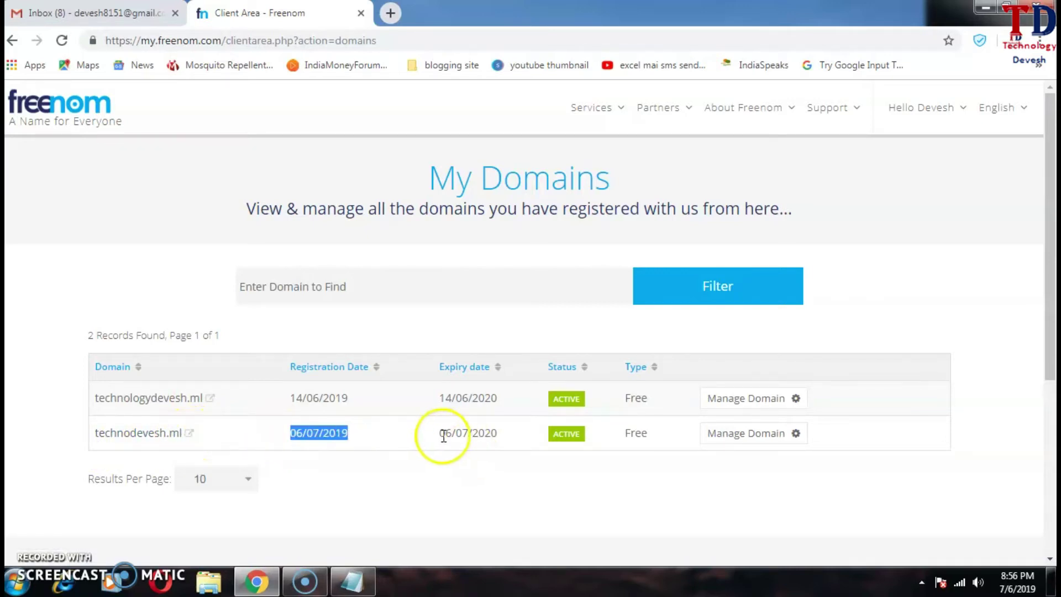
{"action": "left_click_drag", "start_coordinate": [431, 434], "coordinate": [500, 432]}
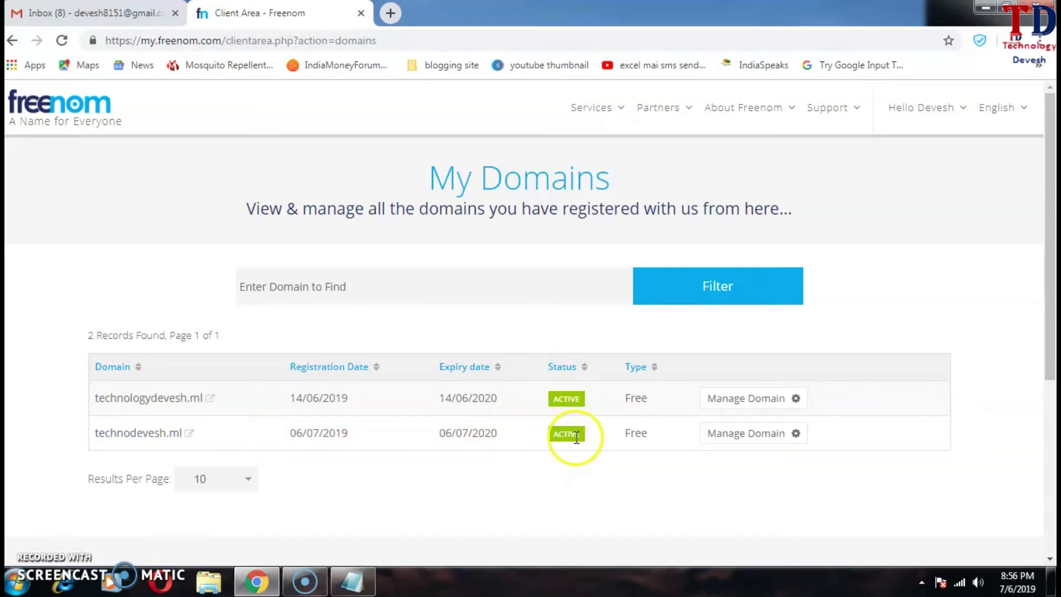
{"action": "double_click", "coordinate": [635, 434]}
Step: Open the management page for technodevesh.ml and review its expiry date and custom nameservers
{"action": "left_click", "coordinate": [771, 438]}
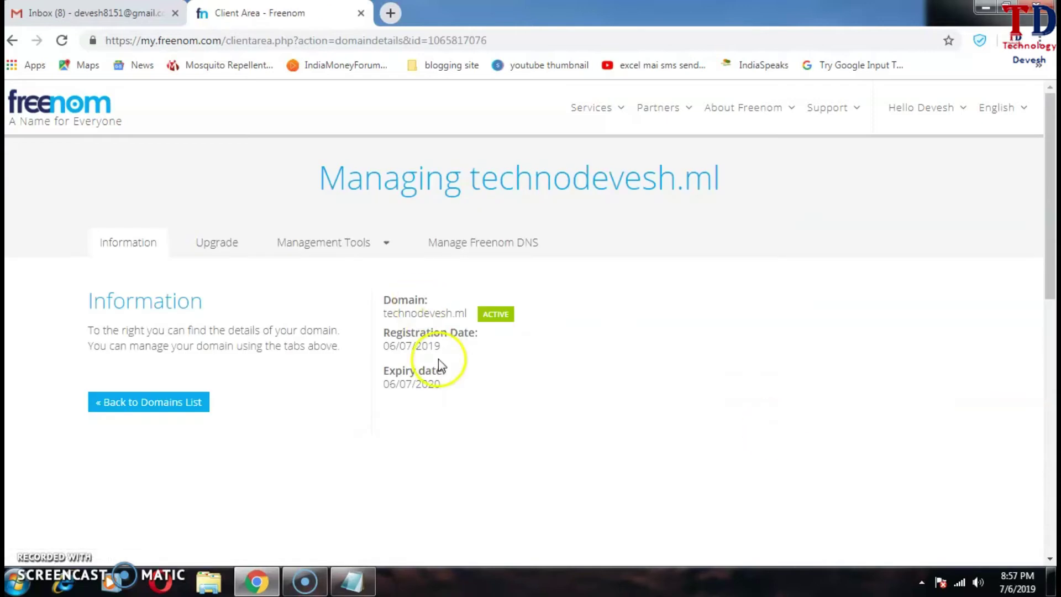
{"action": "left_click_drag", "start_coordinate": [389, 389], "coordinate": [450, 382]}
{"action": "left_click", "coordinate": [466, 383]}
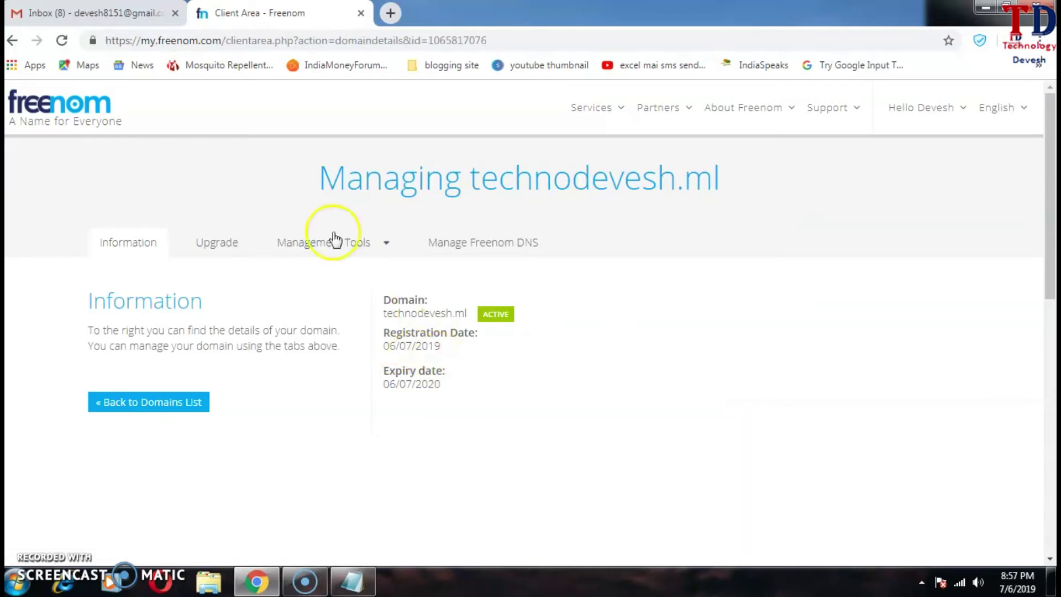
{"action": "left_click", "coordinate": [381, 246]}
{"action": "left_click", "coordinate": [320, 281]}
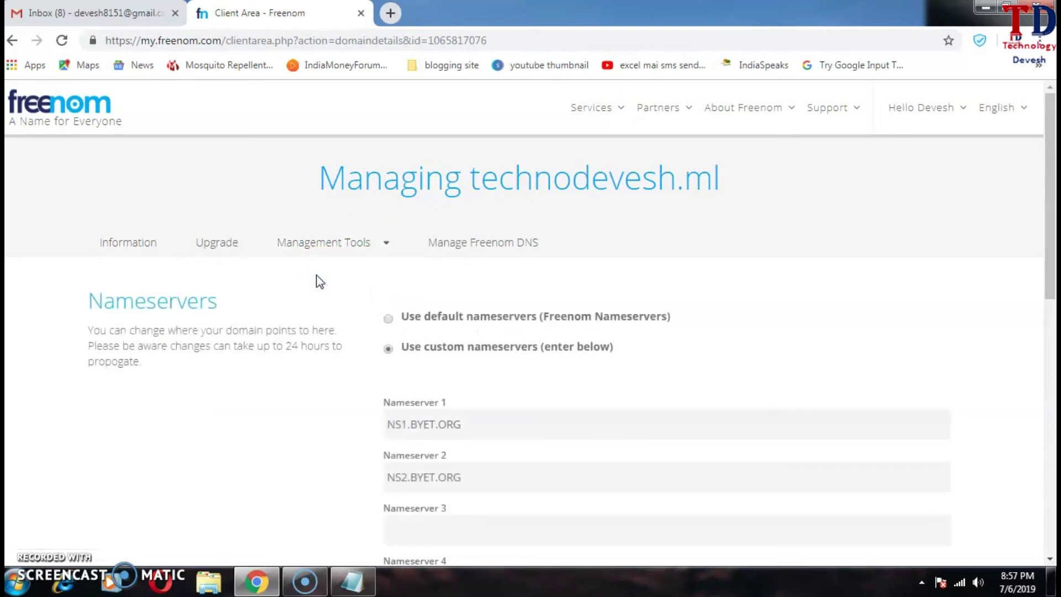
{"action": "left_click_drag", "start_coordinate": [1046, 277], "coordinate": [1045, 379]}
{"action": "left_click", "coordinate": [447, 299]}
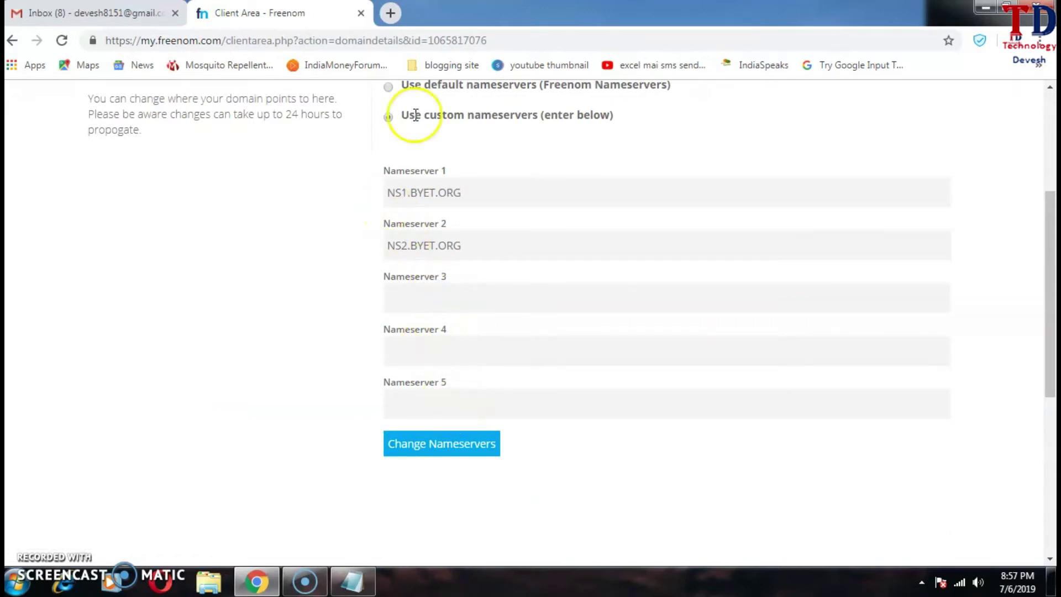
Step: Open infinityfree.net in a new browser tab and go to its free account sign-up form to review the required fields
{"action": "left_click", "coordinate": [391, 13]}
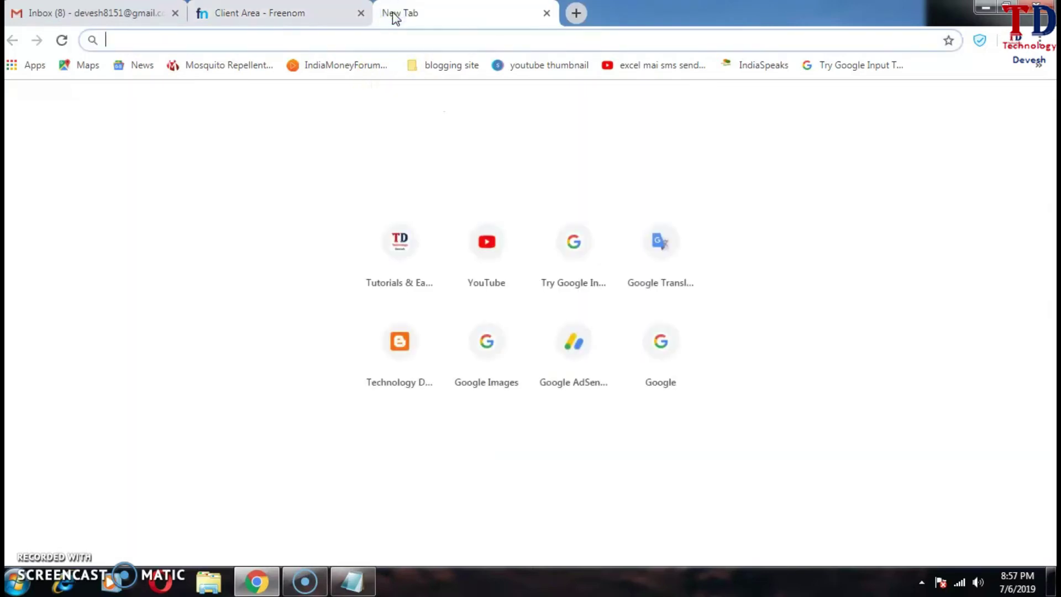
{"action": "type", "text": "infinityfree.net"}
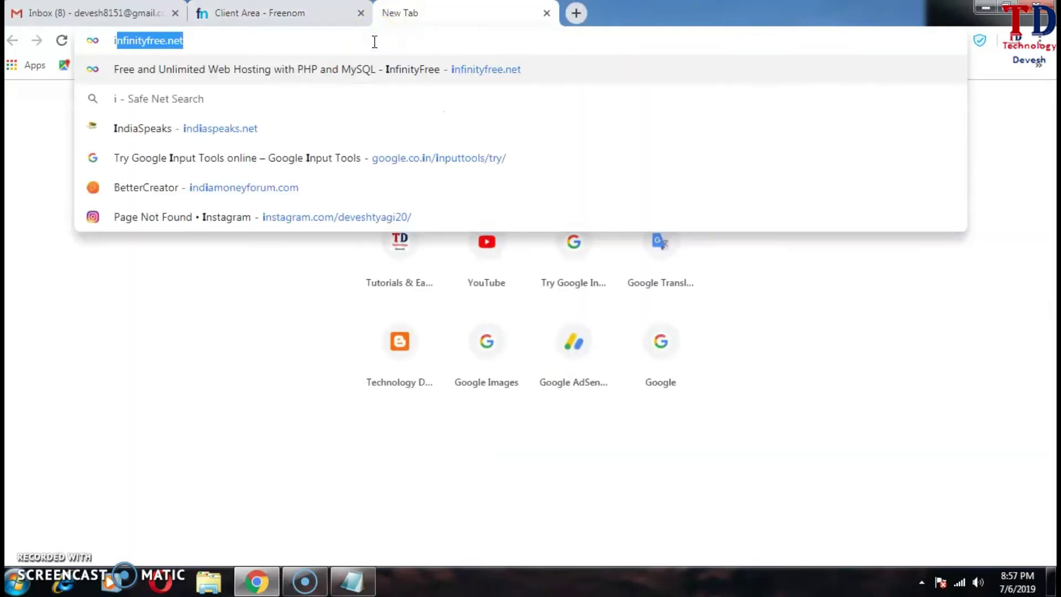
{"action": "left_click", "coordinate": [472, 68]}
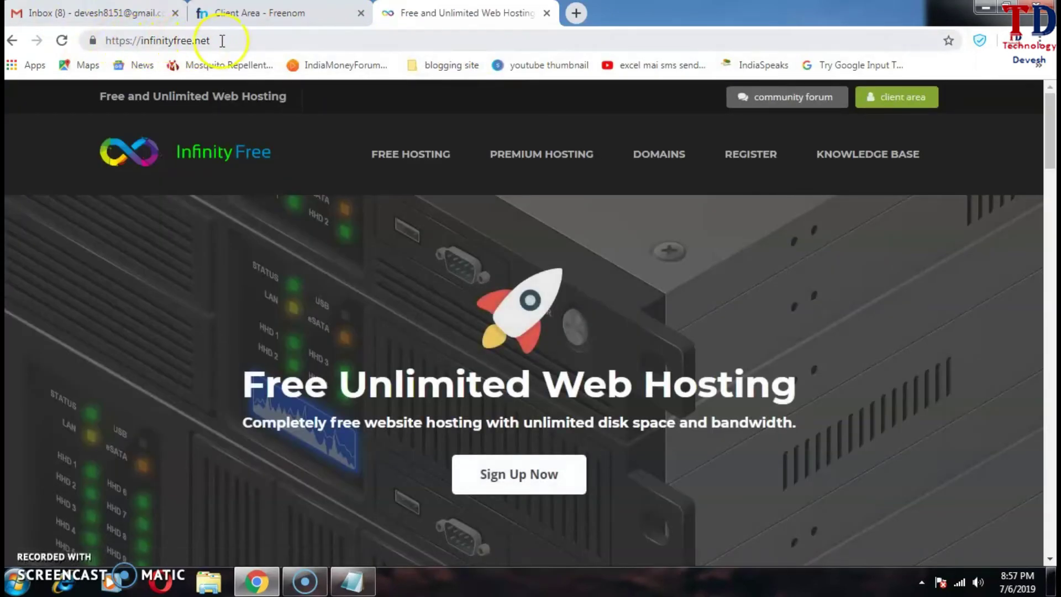
{"action": "left_click", "coordinate": [523, 477]}
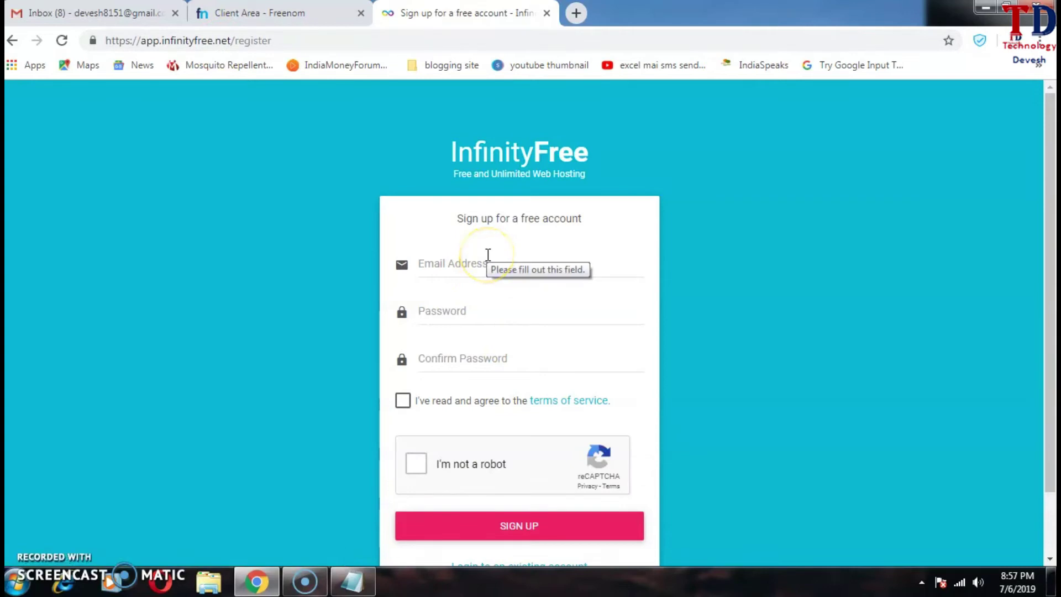
{"action": "left_click", "coordinate": [476, 263]}
{"action": "left_click", "coordinate": [470, 320]}
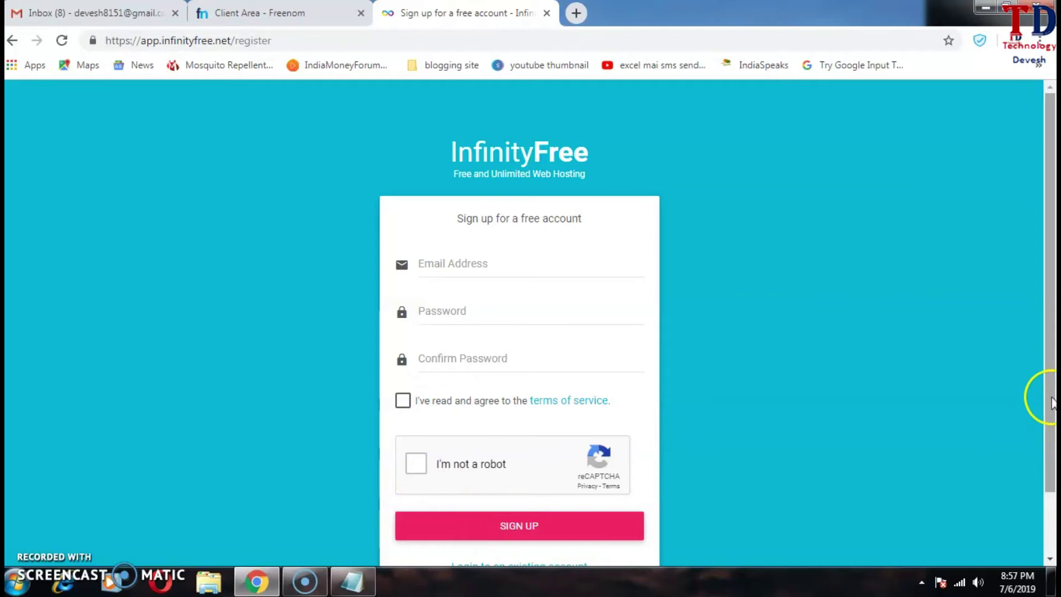
{"action": "left_click_drag", "start_coordinate": [1043, 398], "coordinate": [1043, 459]}
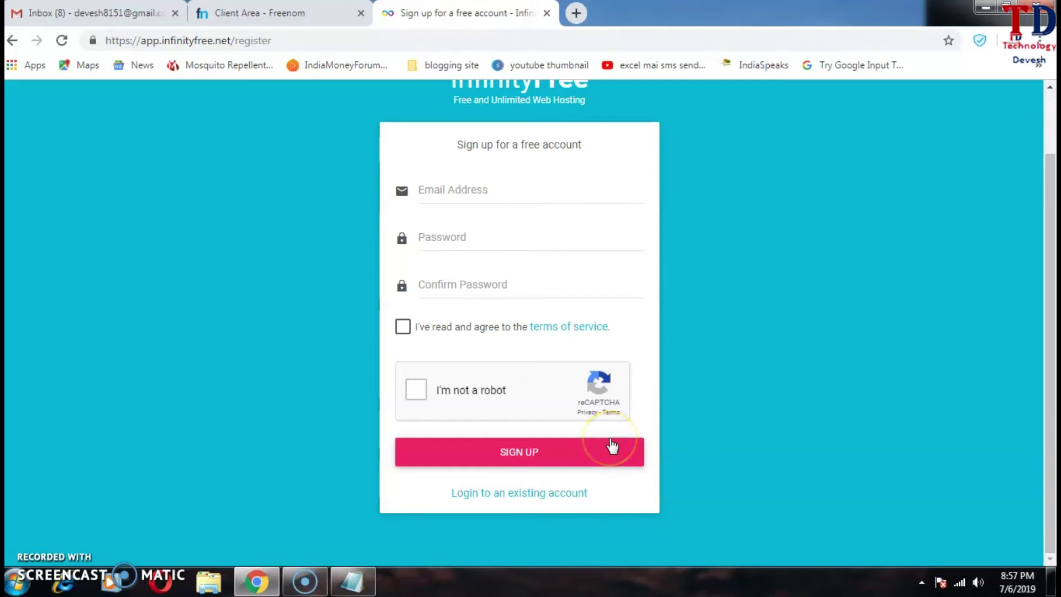
Step: Switch to the login for existing InfinityFree accounts and sign in with the account's email and password
{"action": "left_click", "coordinate": [514, 492]}
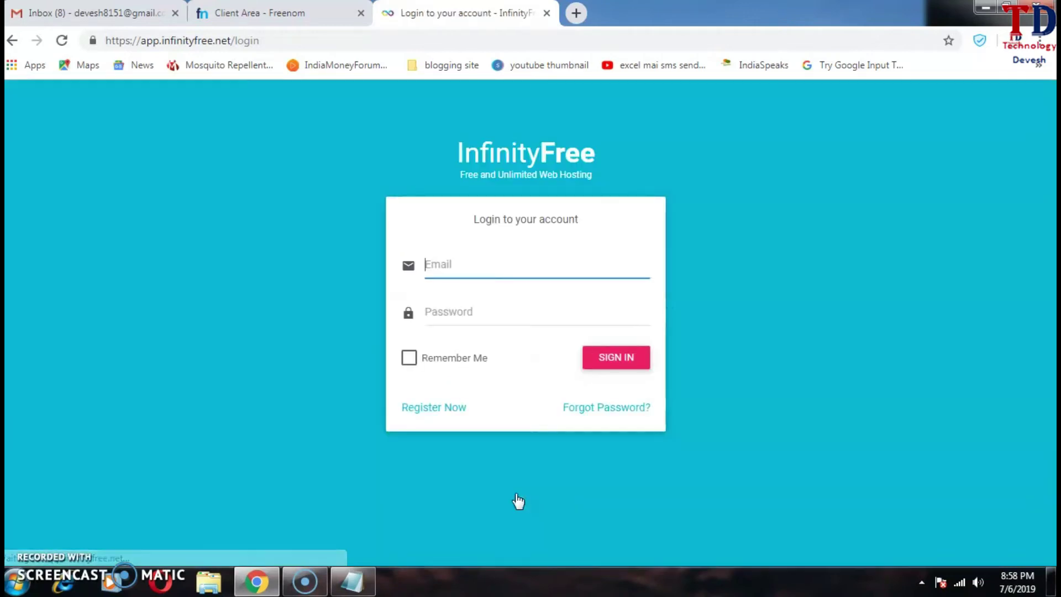
{"action": "left_click", "coordinate": [521, 399]}
{"action": "left_click", "coordinate": [452, 268]}
{"action": "left_click", "coordinate": [475, 300]}
{"action": "left_click", "coordinate": [479, 305]}
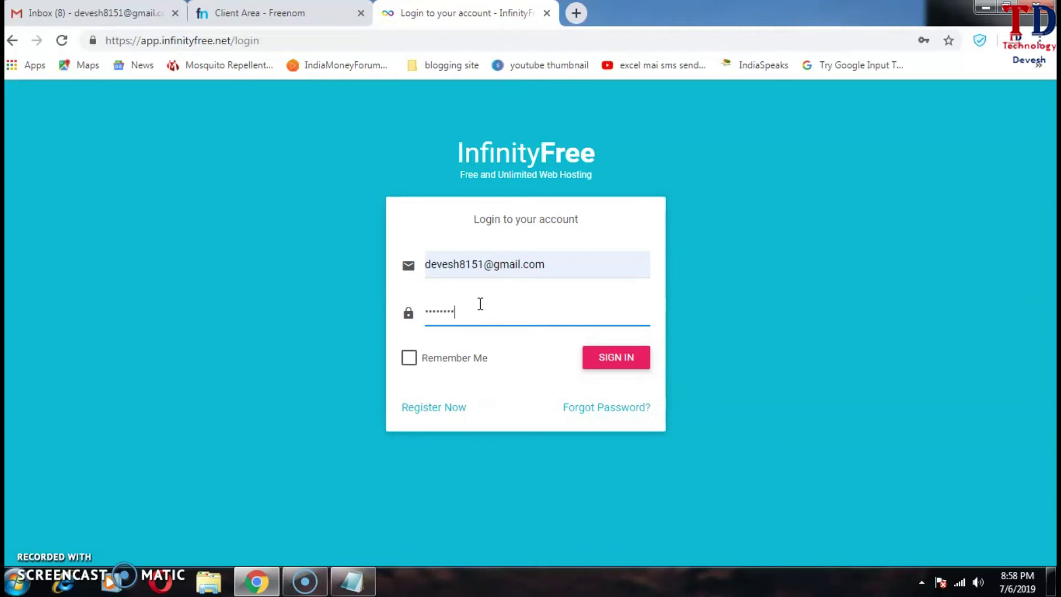
{"action": "left_click", "coordinate": [606, 362]}
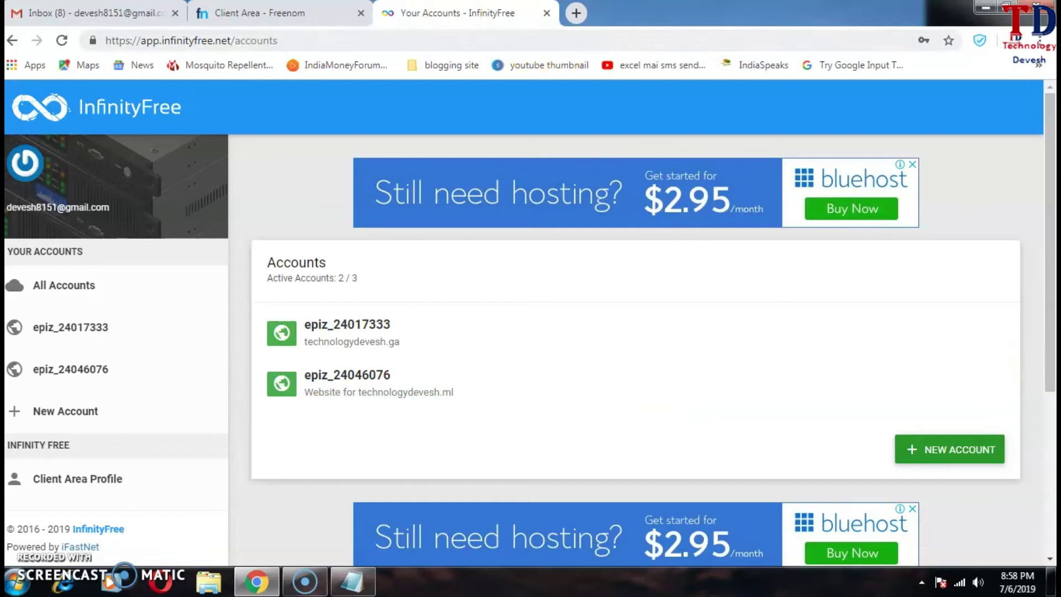
Step: Look up the technodevesh.ml domain name on the Freenom management page, and return to the InfinityFree accounts list
{"action": "left_click", "coordinate": [249, 13]}
{"action": "left_click_drag", "start_coordinate": [1042, 308], "coordinate": [1037, 146]}
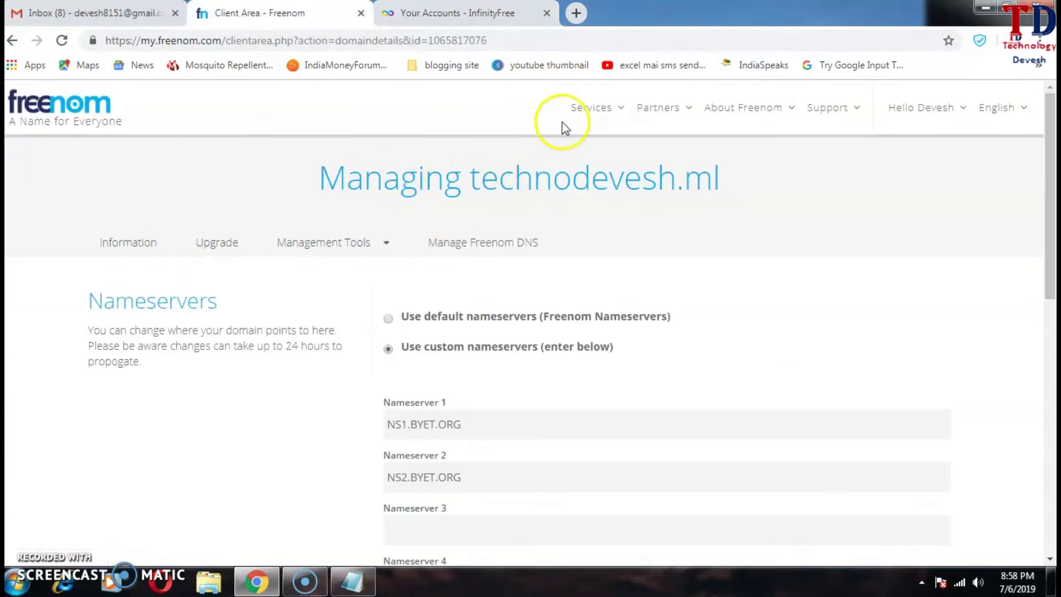
{"action": "left_click_drag", "start_coordinate": [723, 175], "coordinate": [465, 176]}
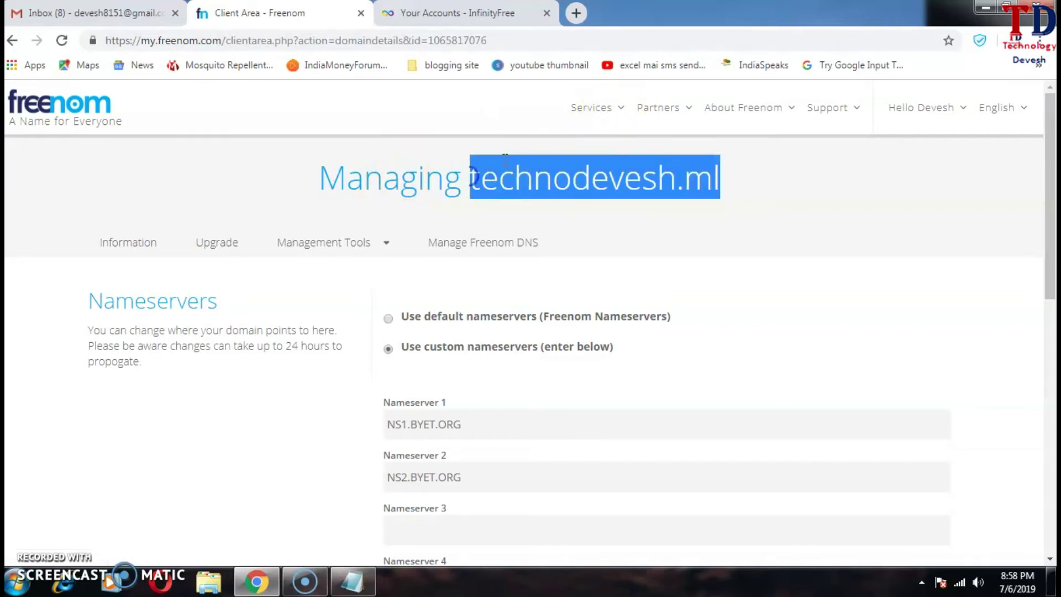
{"action": "left_click", "coordinate": [486, 12]}
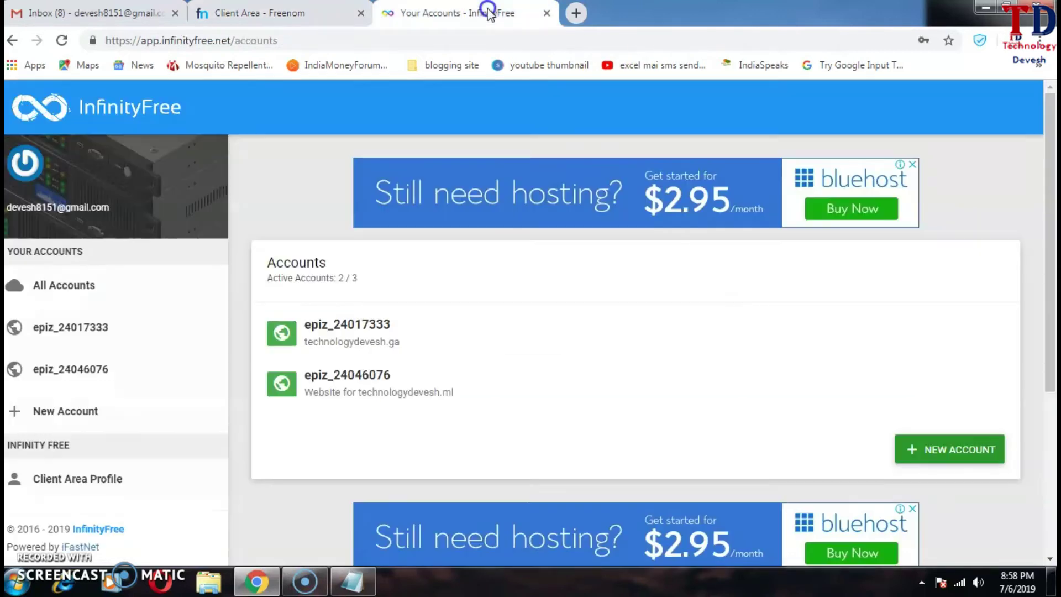
Step: Start a new hosting account and enter technodevesh.ml, copied from the Freenom page, as its own domain
{"action": "left_click", "coordinate": [933, 456]}
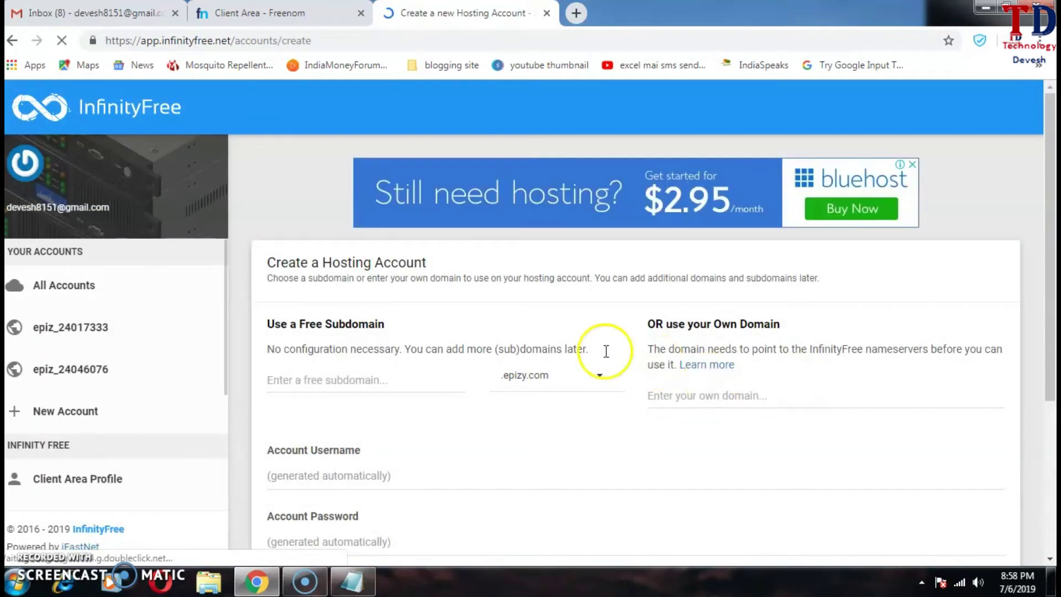
{"action": "left_click_drag", "start_coordinate": [1052, 296], "coordinate": [1053, 367]}
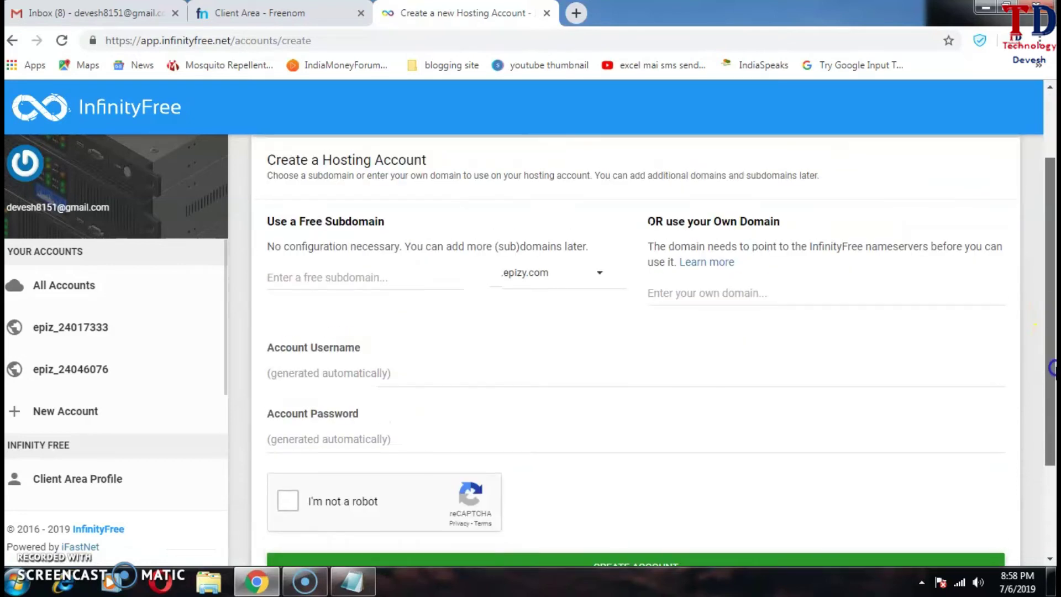
{"action": "left_click", "coordinate": [671, 293]}
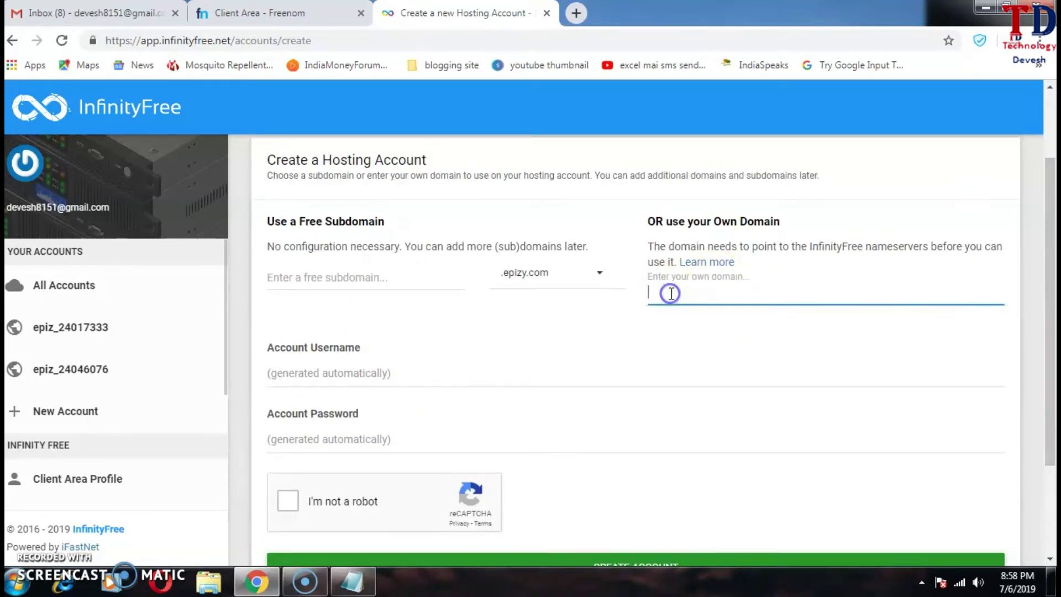
{"action": "left_click", "coordinate": [313, 12]}
{"action": "double_click", "coordinate": [588, 177]}
{"action": "right_click", "coordinate": [591, 187]}
{"action": "left_click", "coordinate": [620, 197]}
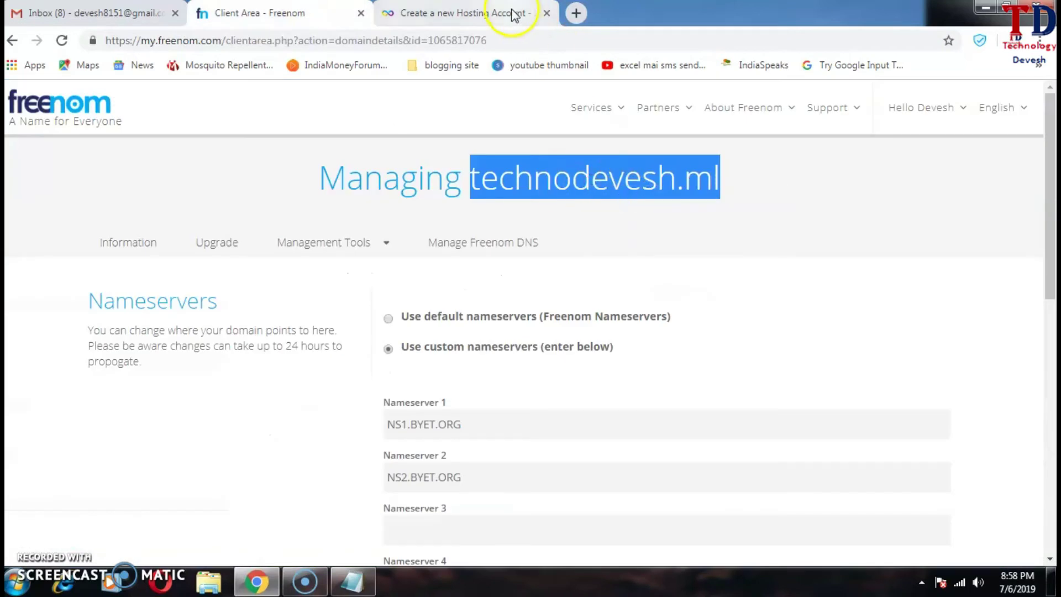
{"action": "left_click", "coordinate": [506, 12]}
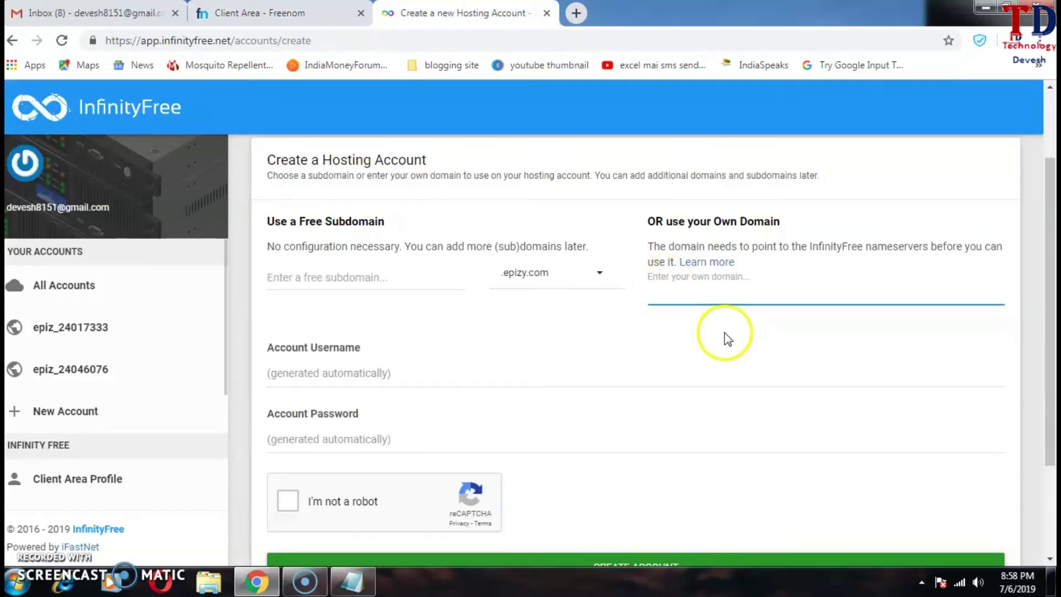
{"action": "key", "text": "ctrl+v"}
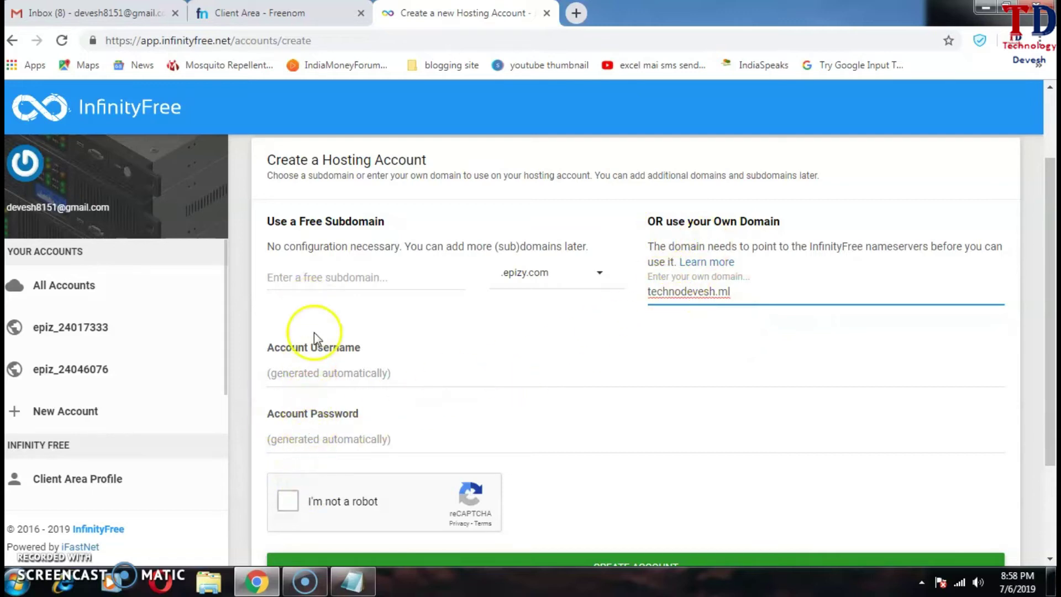
Step: Complete the reCAPTCHA check and create the hosting account for technodevesh.ml
{"action": "left_click", "coordinate": [288, 500]}
{"action": "left_click_drag", "start_coordinate": [1048, 358], "coordinate": [1050, 465]}
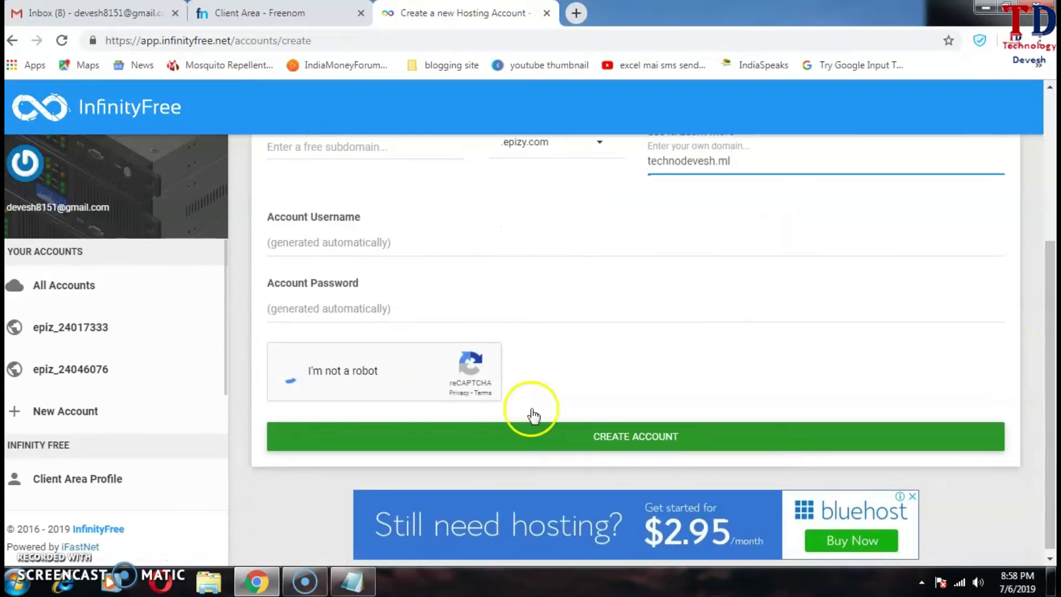
{"action": "left_click", "coordinate": [625, 436]}
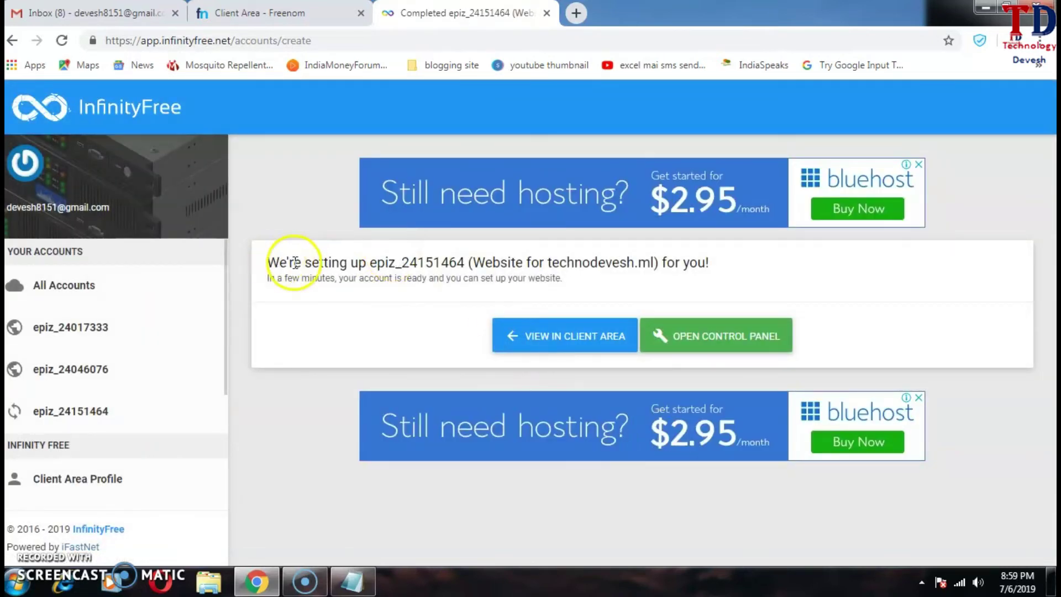
Step: View the new hosting account in the client area and review its account and FTP details
{"action": "left_click_drag", "start_coordinate": [472, 263], "coordinate": [670, 264]}
{"action": "left_click", "coordinate": [788, 282]}
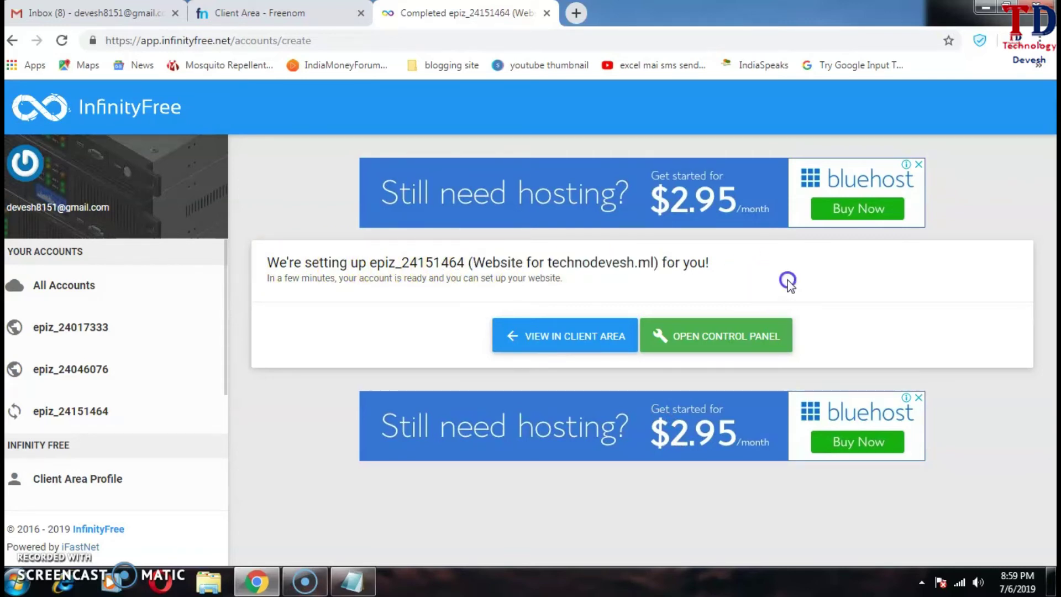
{"action": "left_click", "coordinate": [581, 341]}
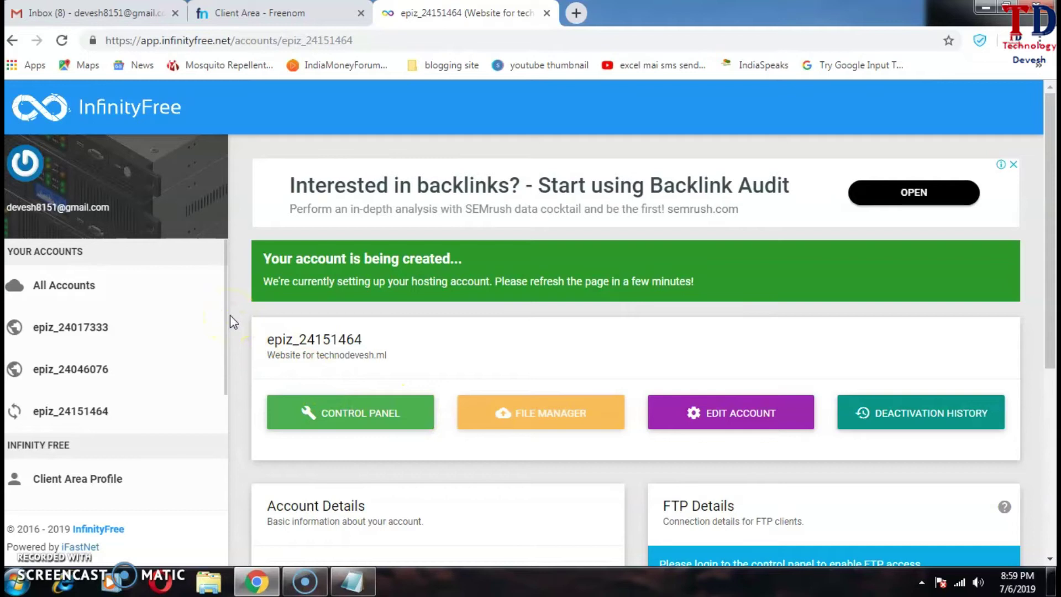
{"action": "left_click_drag", "start_coordinate": [1049, 320], "coordinate": [1051, 467]}
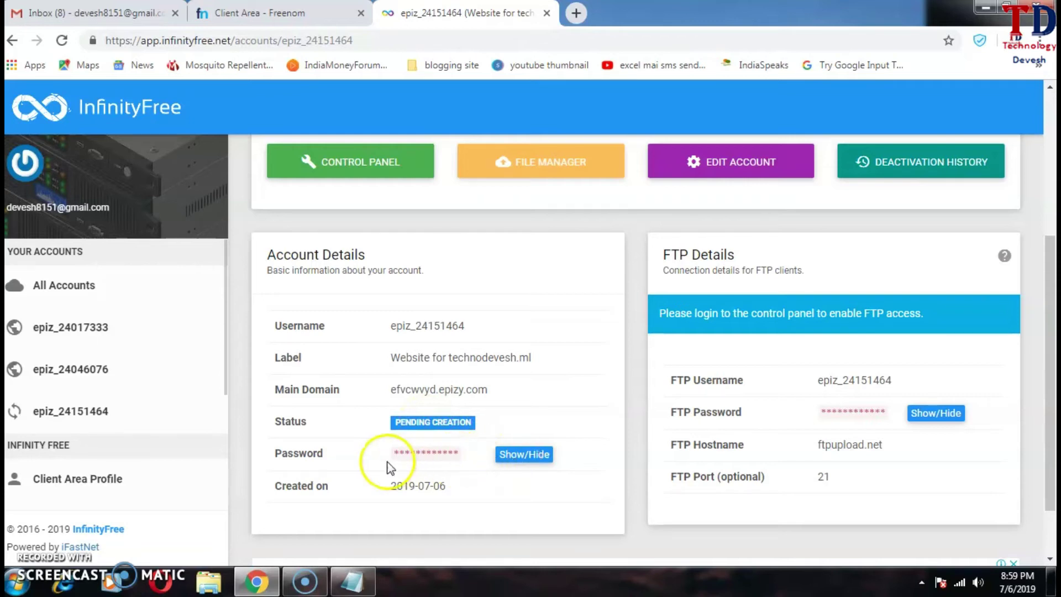
{"action": "scroll", "coordinate": [1039, 364], "scroll_direction": "up", "scroll_amount": 4}
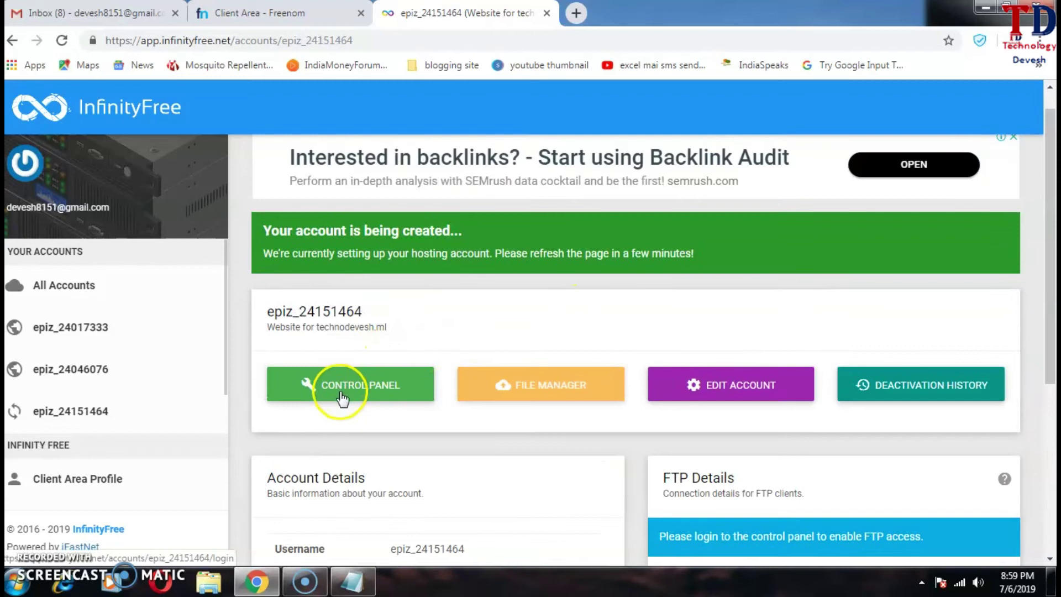
Step: Open the new account's control panel, read the email permission notice and approve it
{"action": "left_click", "coordinate": [341, 390]}
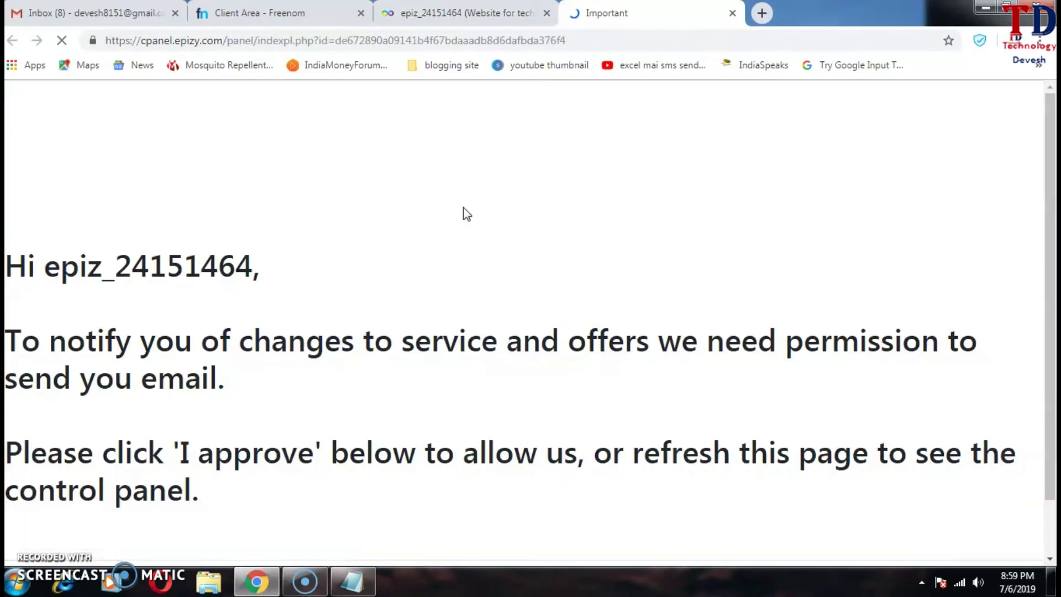
{"action": "left_click_drag", "start_coordinate": [431, 343], "coordinate": [959, 343]}
{"action": "left_click", "coordinate": [392, 380]}
{"action": "left_click_drag", "start_coordinate": [83, 381], "coordinate": [225, 379]}
{"action": "left_click", "coordinate": [587, 341]}
{"action": "left_click_drag", "start_coordinate": [1049, 320], "coordinate": [1049, 374]}
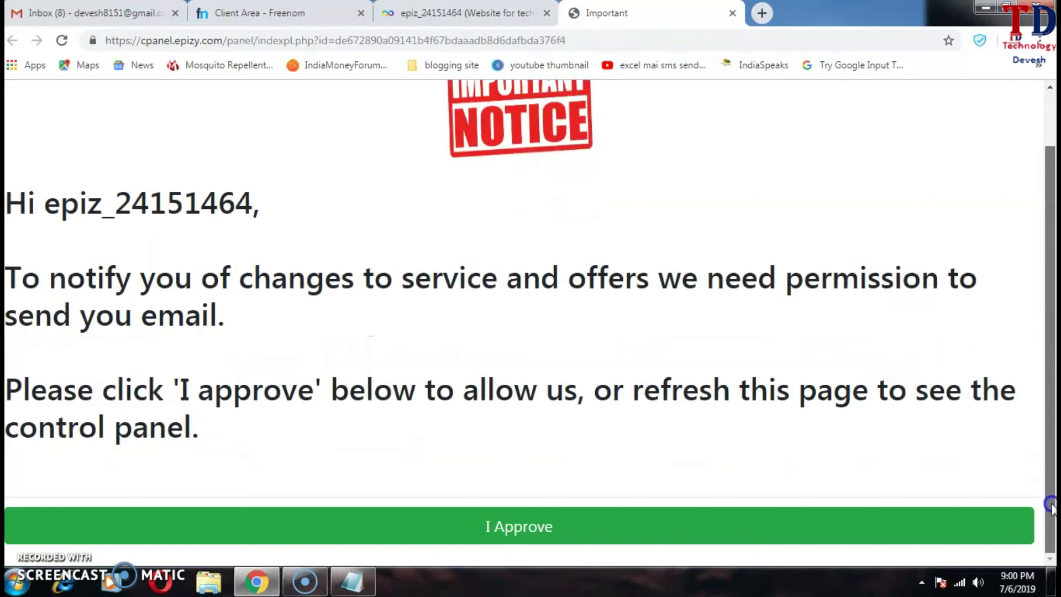
{"action": "left_click", "coordinate": [488, 542]}
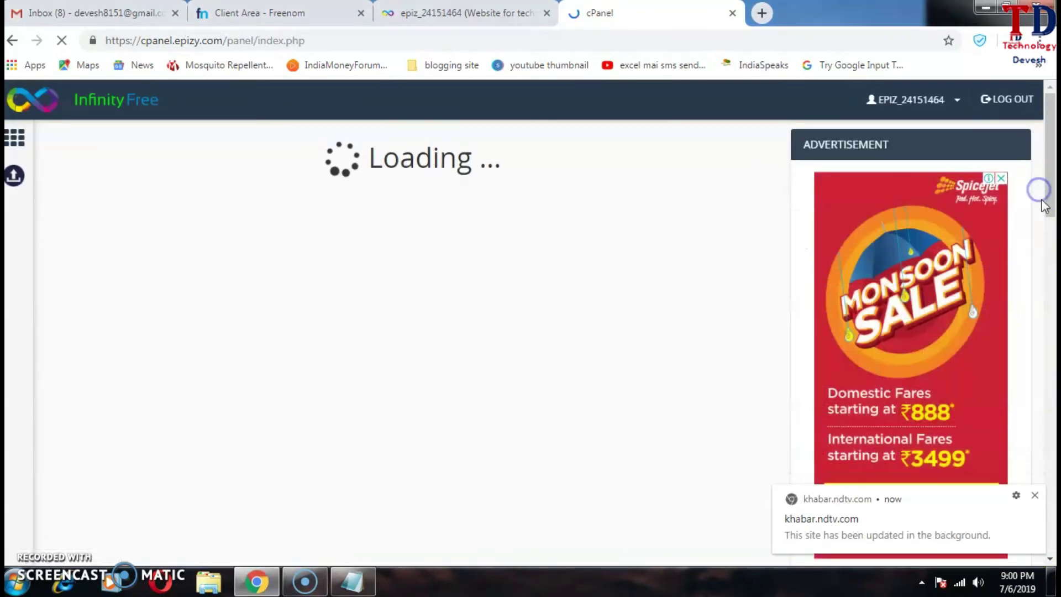
Step: Dismiss the browser notification and look through the cPanel's preferences, email, metrics, security and software sections and account details
{"action": "left_click", "coordinate": [1034, 495]}
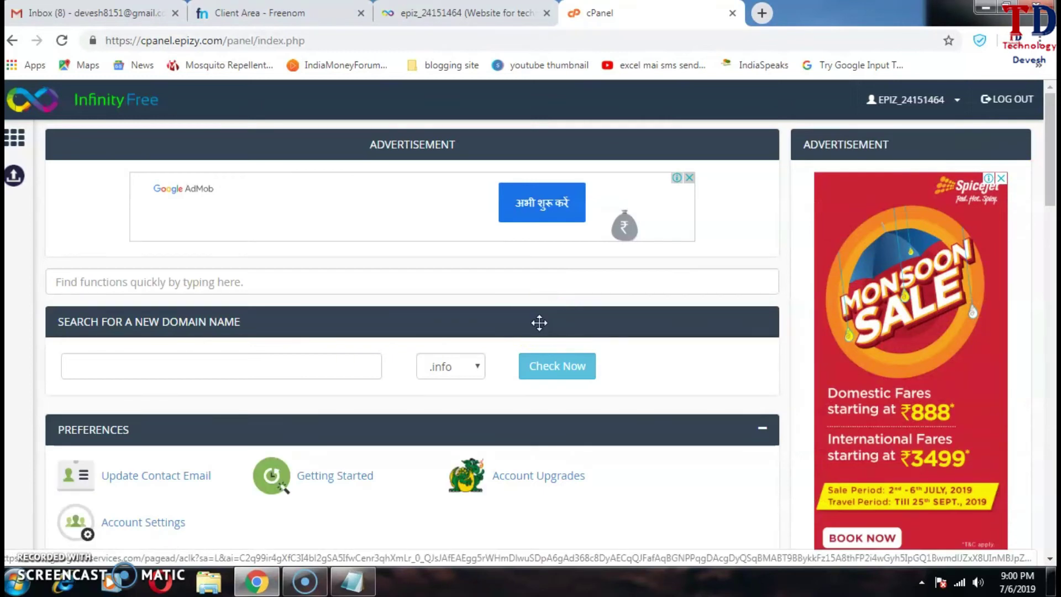
{"action": "left_click_drag", "start_coordinate": [1052, 196], "coordinate": [1053, 198]}
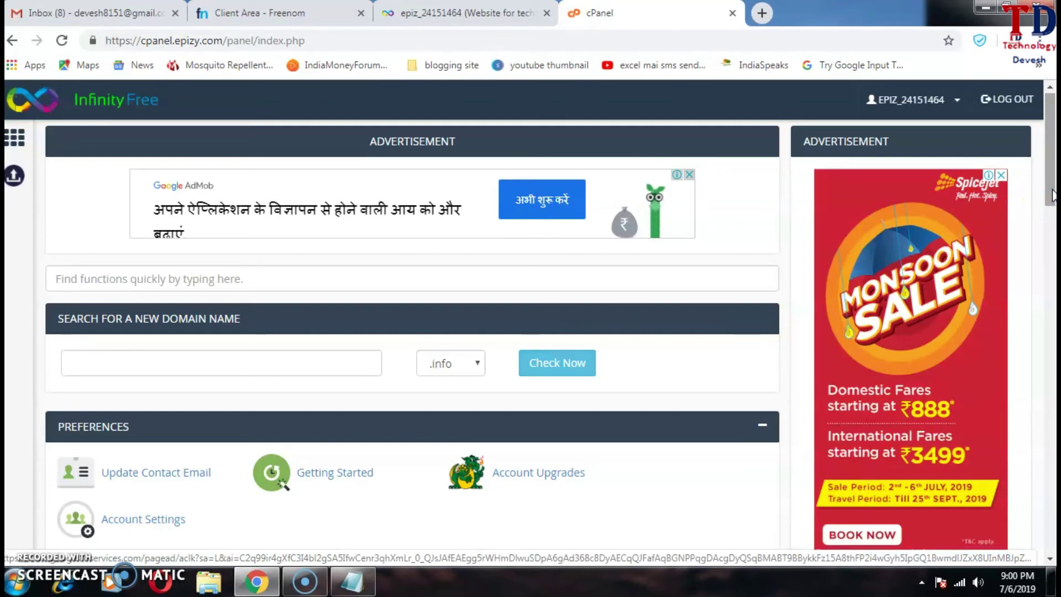
{"action": "left_click_drag", "start_coordinate": [1053, 196], "coordinate": [1052, 144]}
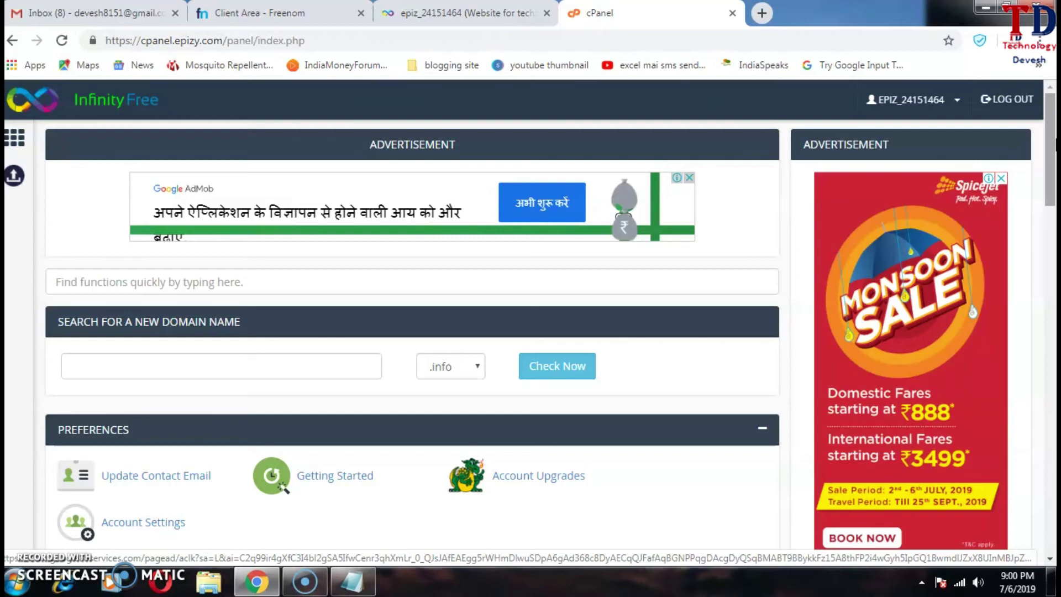
{"action": "left_click_drag", "start_coordinate": [1050, 161], "coordinate": [1020, 428]}
{"action": "scroll", "coordinate": [1018, 408], "scroll_direction": "up", "scroll_amount": 2}
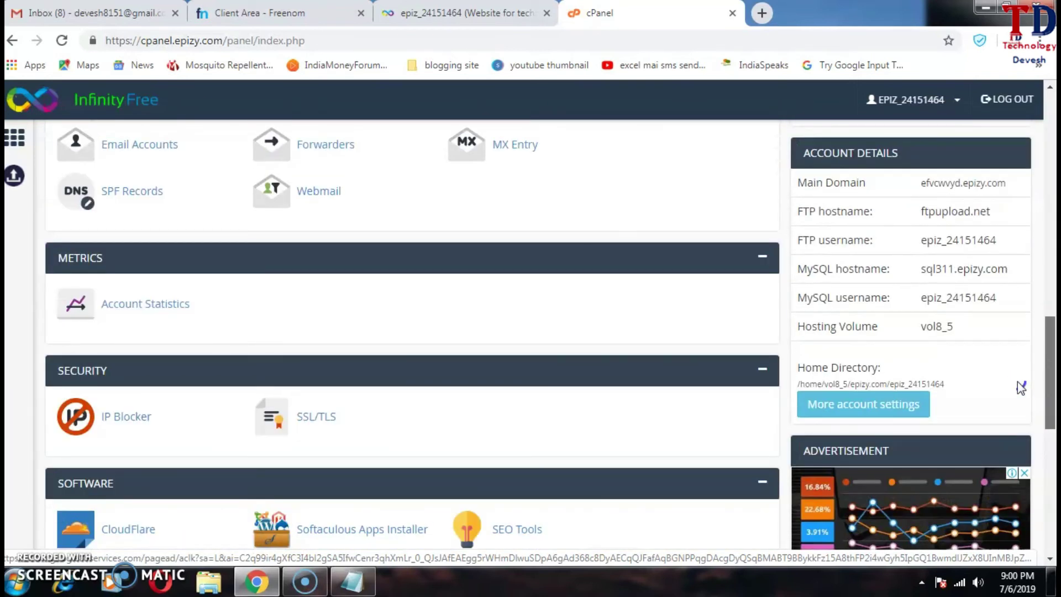
{"action": "scroll", "coordinate": [1020, 387], "scroll_direction": "up", "scroll_amount": 1}
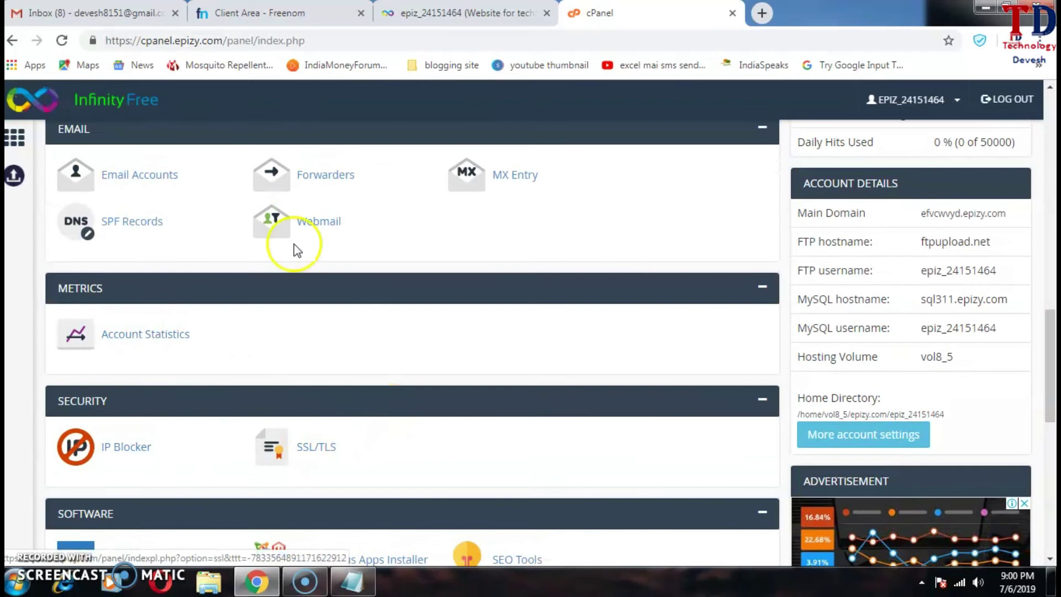
Step: Open a new browser tab, return to the Freenom domain management page and select the domain name technodevesh.ml in its heading
{"action": "left_click", "coordinate": [468, 17]}
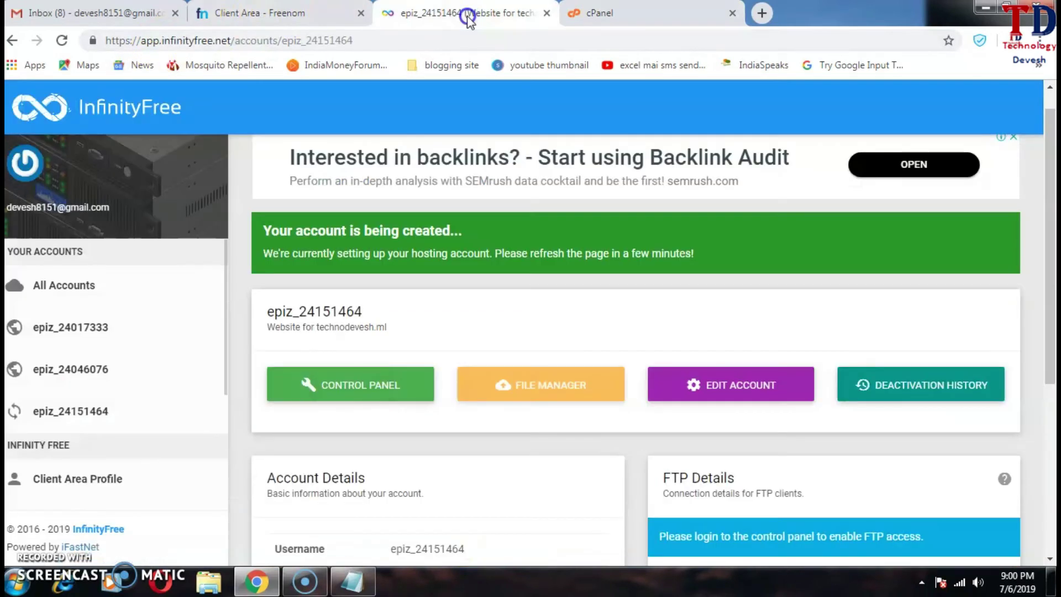
{"action": "left_click", "coordinate": [762, 12]}
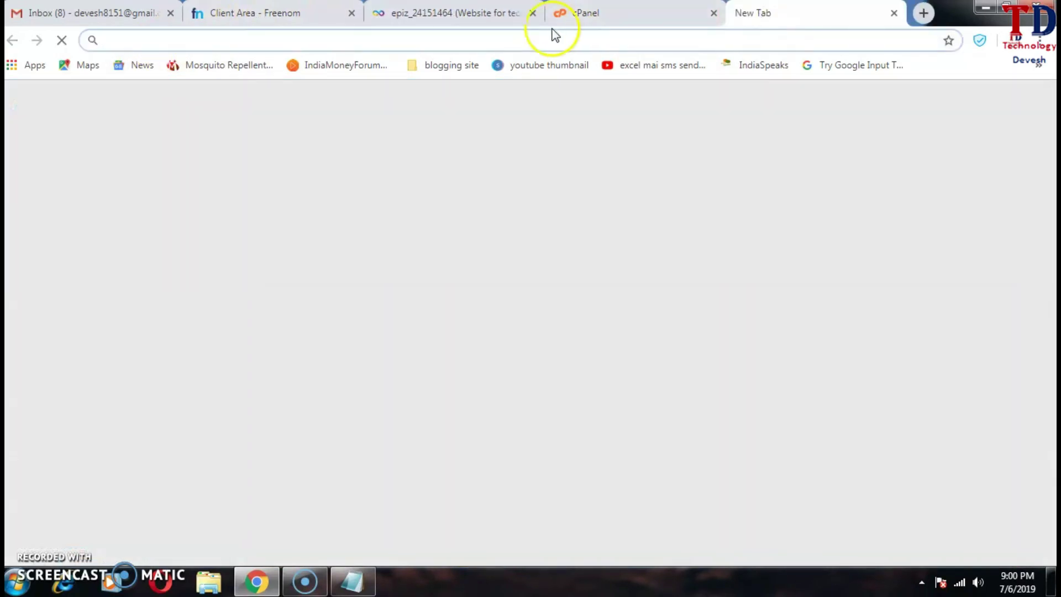
{"action": "left_click", "coordinate": [467, 14]}
{"action": "left_click", "coordinate": [279, 12]}
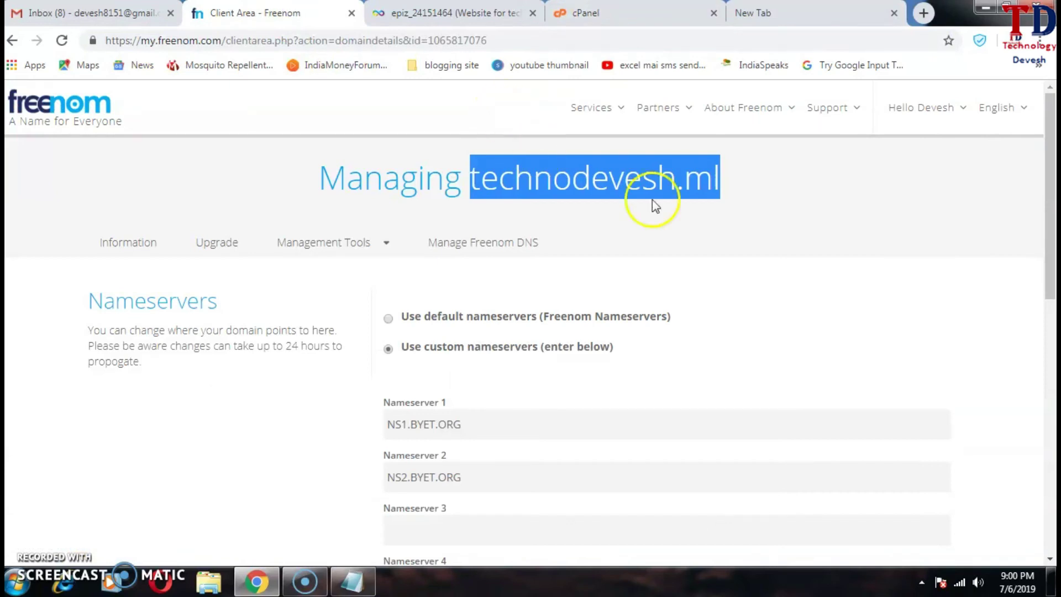
{"action": "left_click_drag", "start_coordinate": [735, 177], "coordinate": [474, 174]}
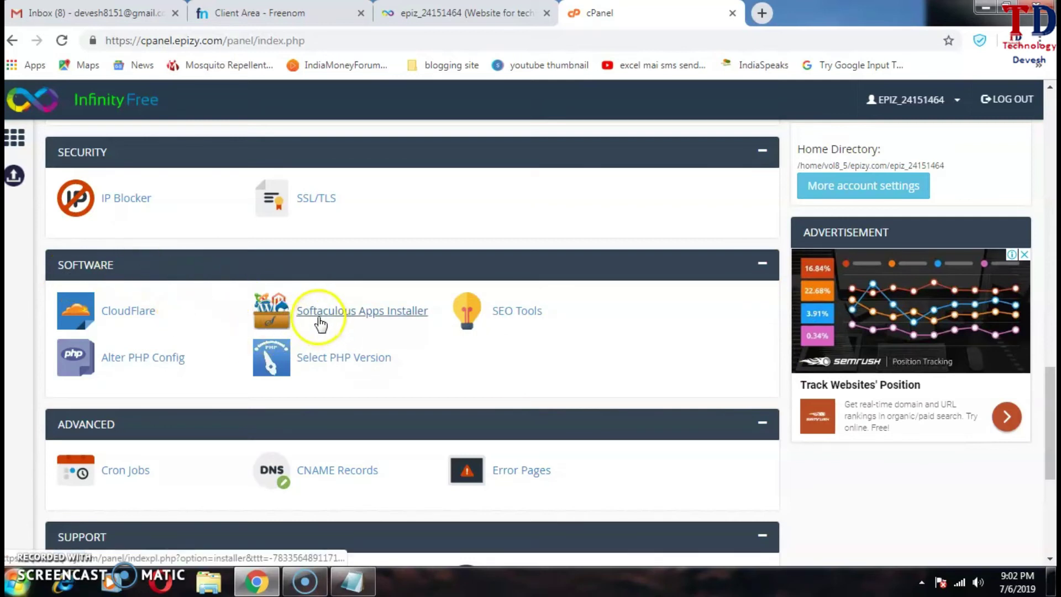
Step: Open the Softaculous Apps Installer from the cPanel's software section and look through its top scripts, such as WordPress and Joomla
{"action": "left_click", "coordinate": [374, 317]}
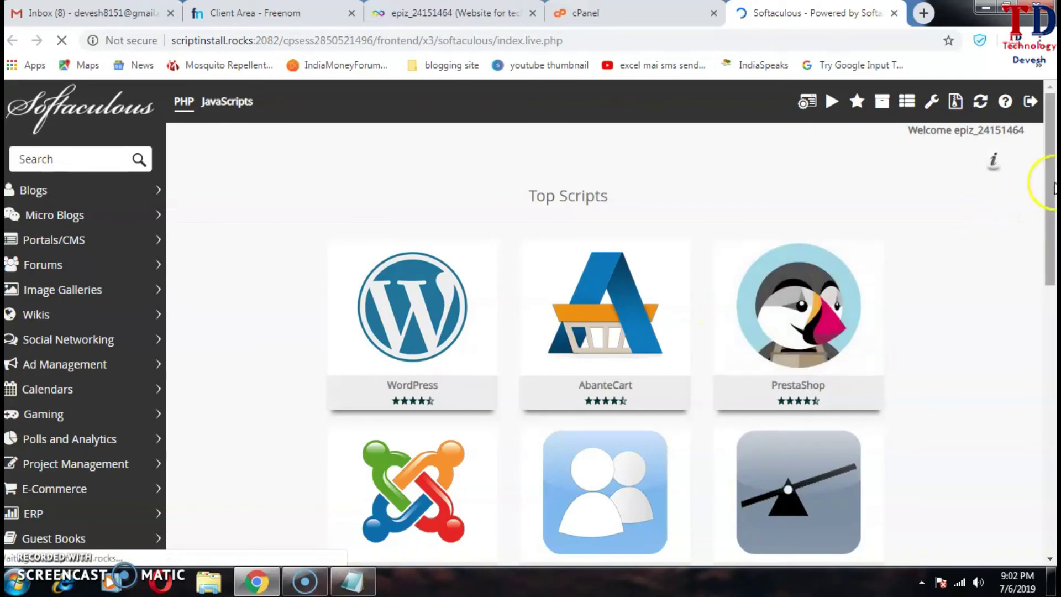
{"action": "left_click_drag", "start_coordinate": [1053, 201], "coordinate": [1036, 225]}
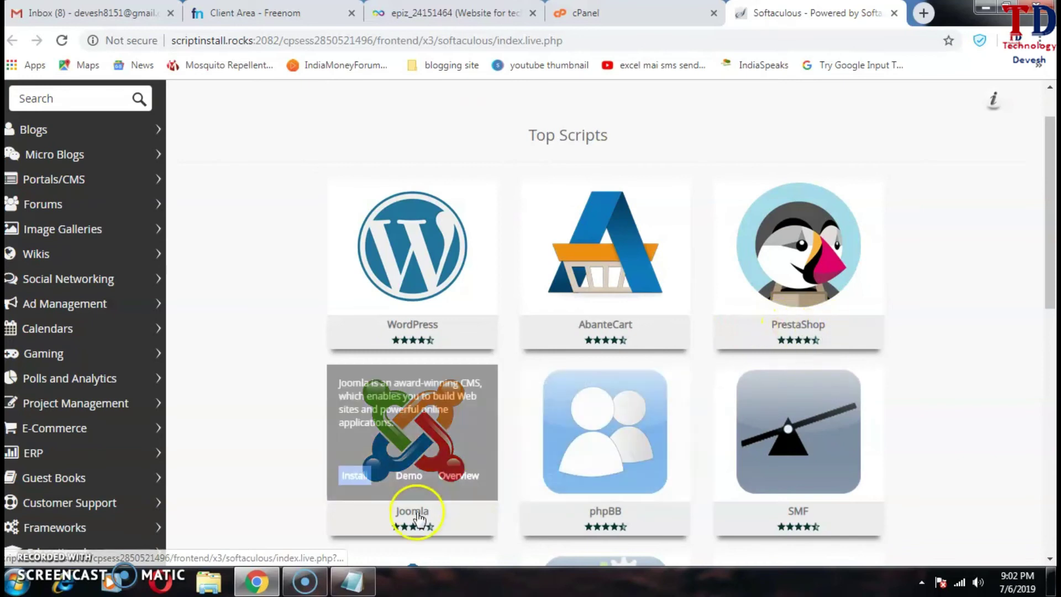
{"action": "left_click_drag", "start_coordinate": [1042, 296], "coordinate": [1025, 244]}
{"action": "mouse_move", "coordinate": [390, 378]}
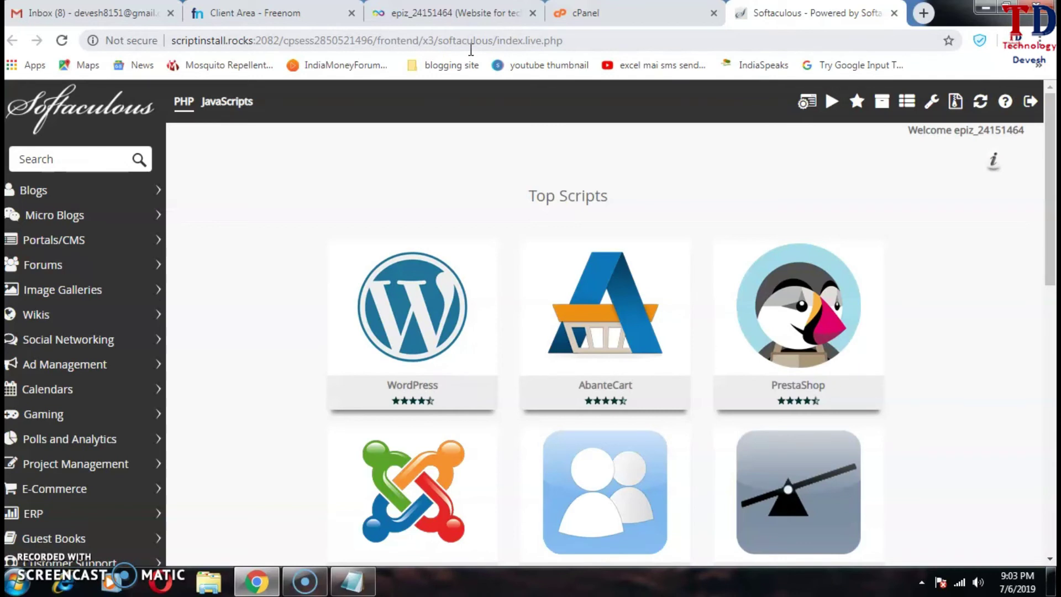
Step: Switch back to the Freenom client area, clear the heading's text selection and open the list of registered domains
{"action": "left_click", "coordinate": [212, 12]}
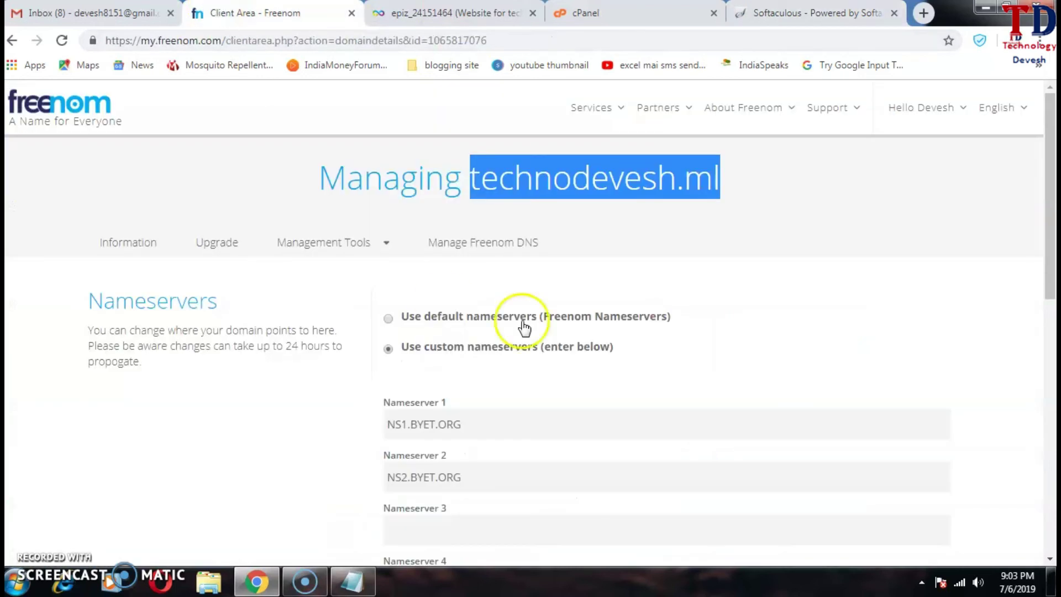
{"action": "left_click", "coordinate": [669, 147]}
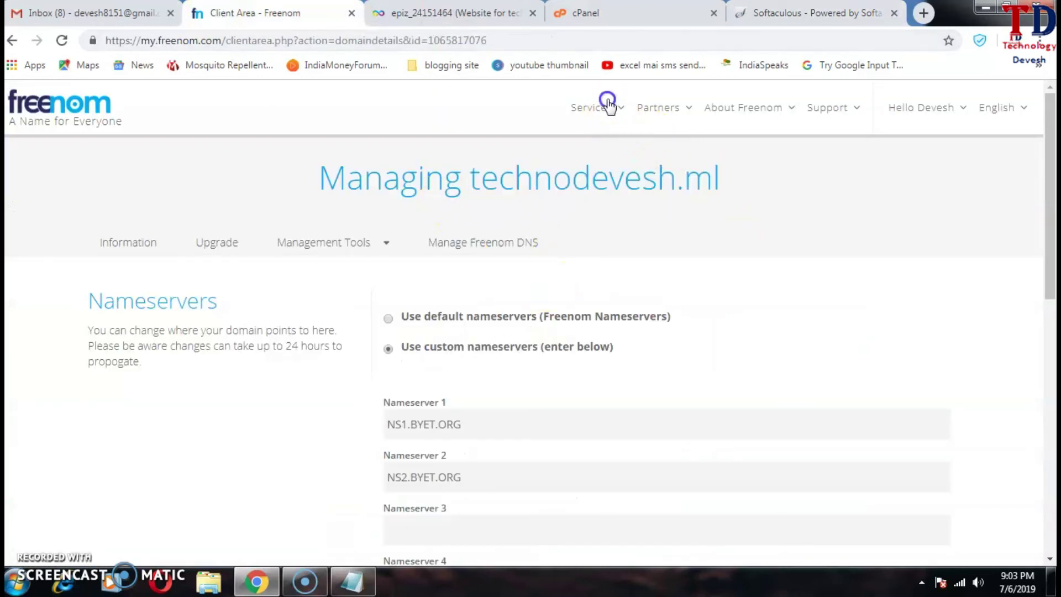
{"action": "mouse_move", "coordinate": [607, 105]}
{"action": "left_click", "coordinate": [613, 193]}
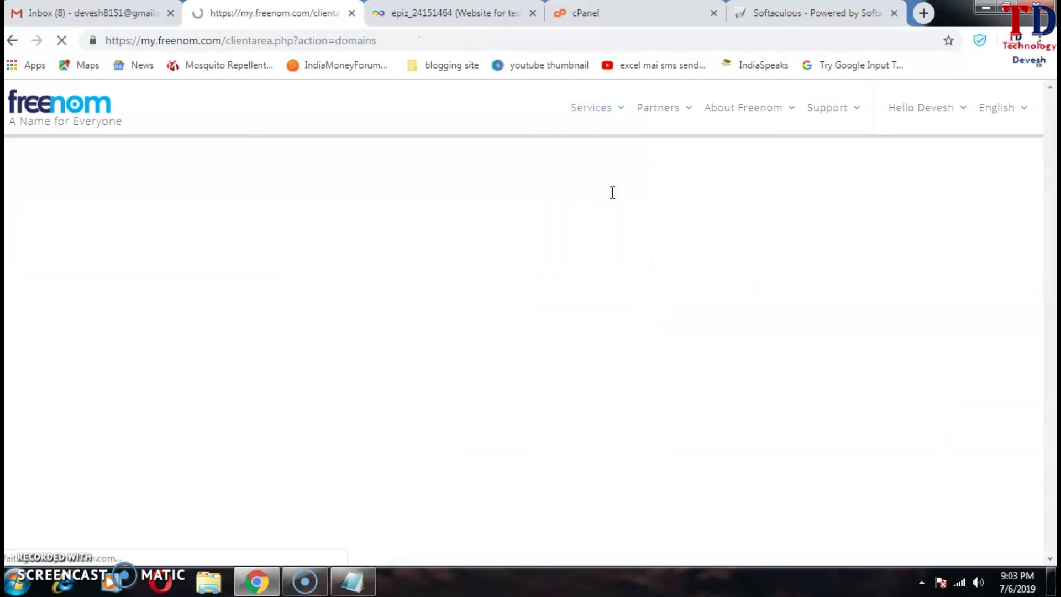